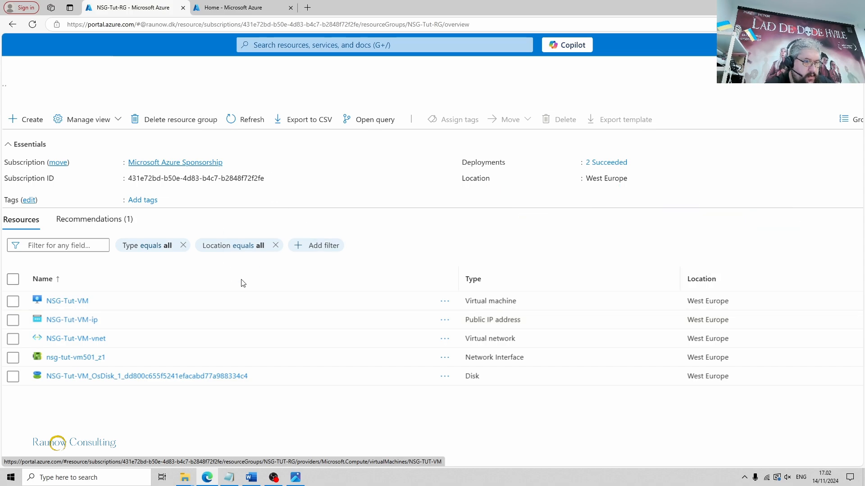
Step: Start creating a new network security group under Microsoft Azure Sponsorship in the resource group NSG-Tut-RG
left_click(220, 8)
scroll(254, 206, "up", 2)
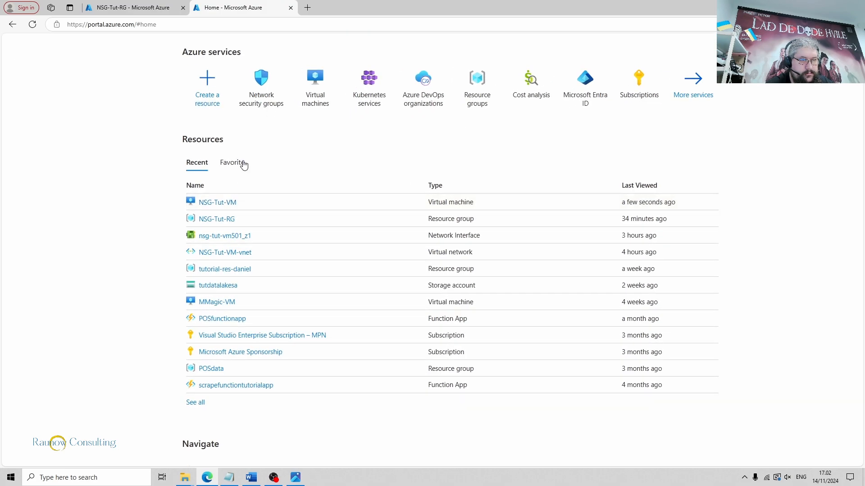
left_click(265, 101)
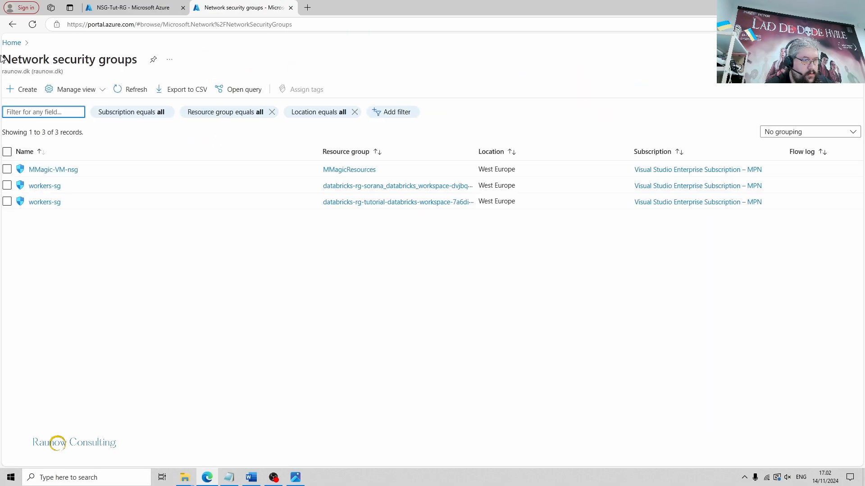
left_click(20, 92)
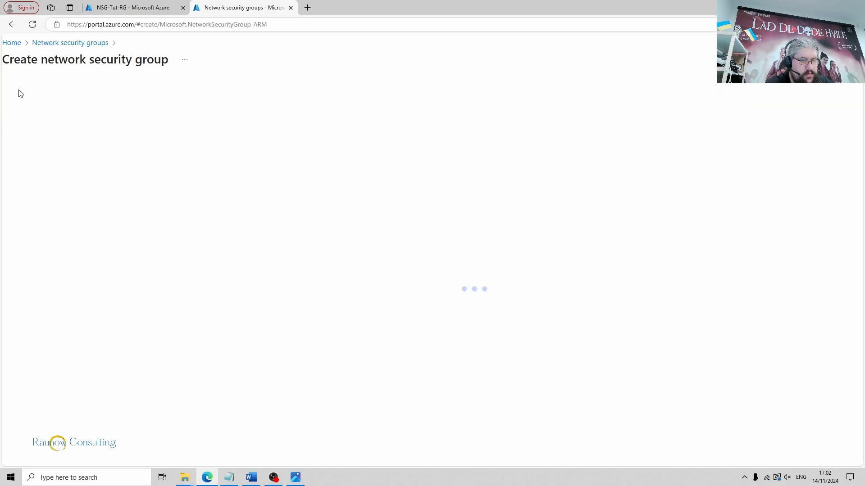
left_click(152, 154)
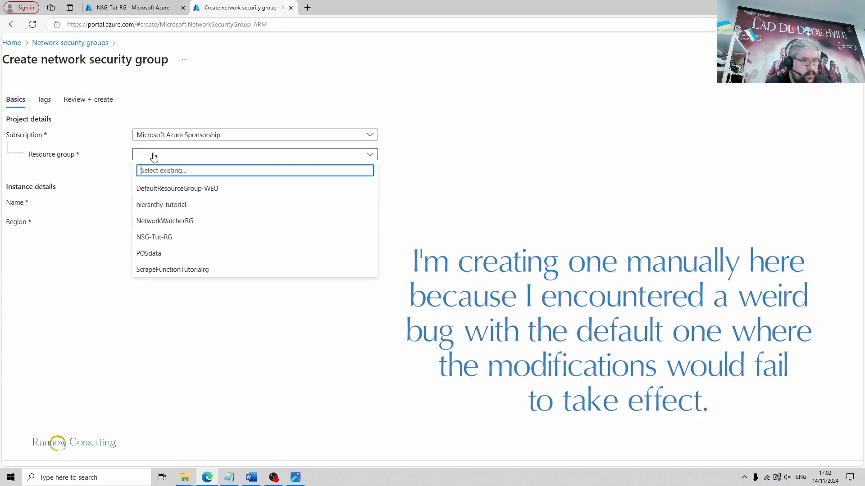
left_click(171, 238)
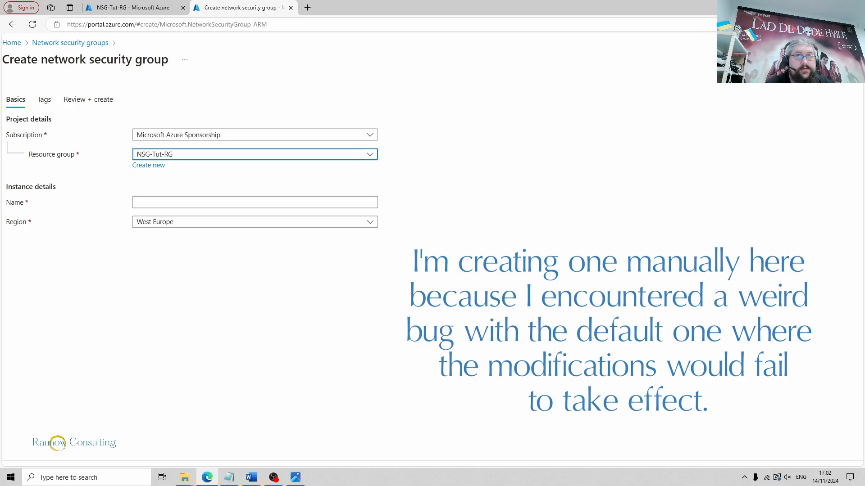
Step: Name the network security group NSG-Tut-VM-nsg, then review and create it
key("alt+Tab")
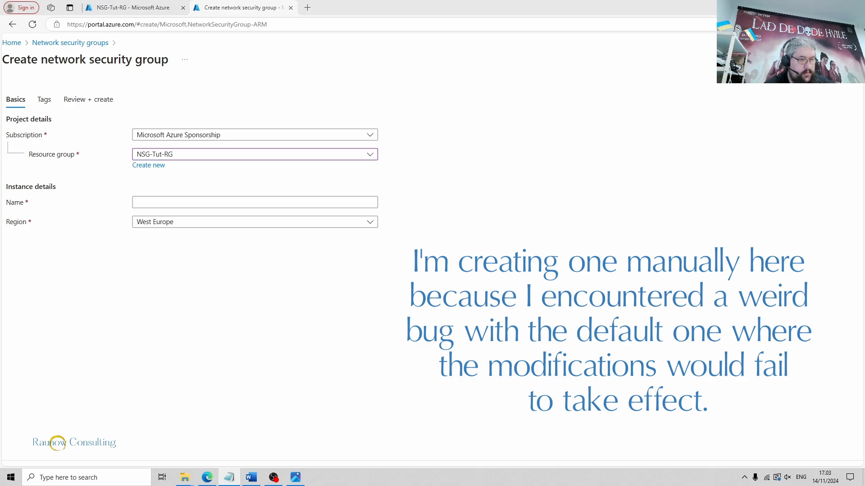
left_click(157, 202)
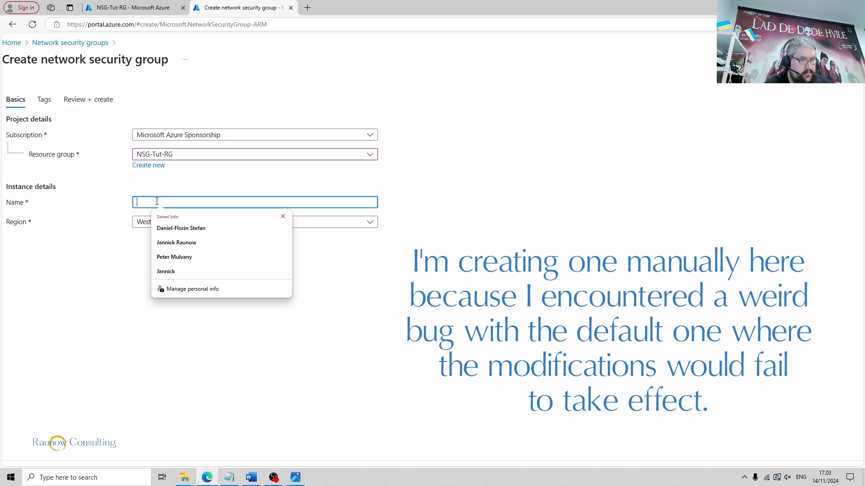
type("NSG-Tut-VM-nsg")
left_click(184, 280)
scroll(135, 324, "down", 1)
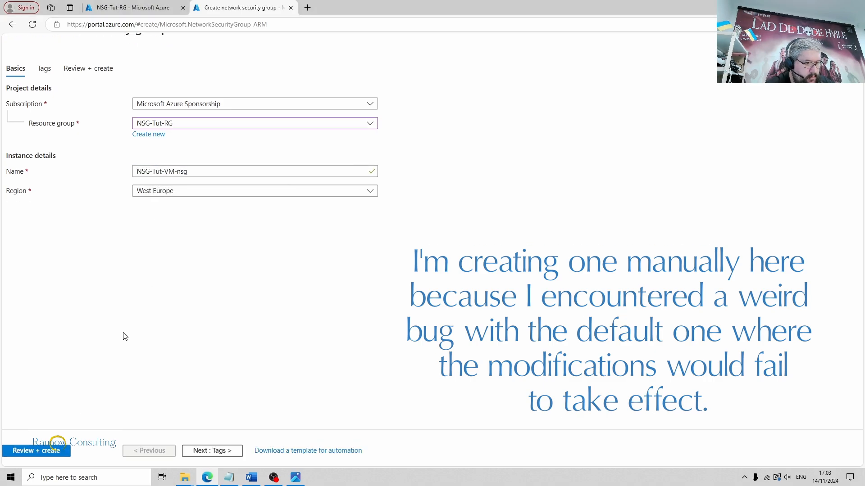
left_click(24, 458)
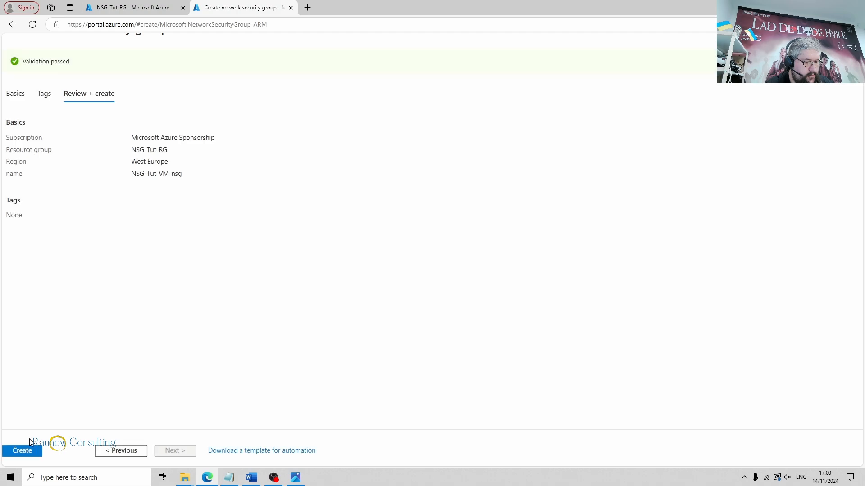
left_click(29, 451)
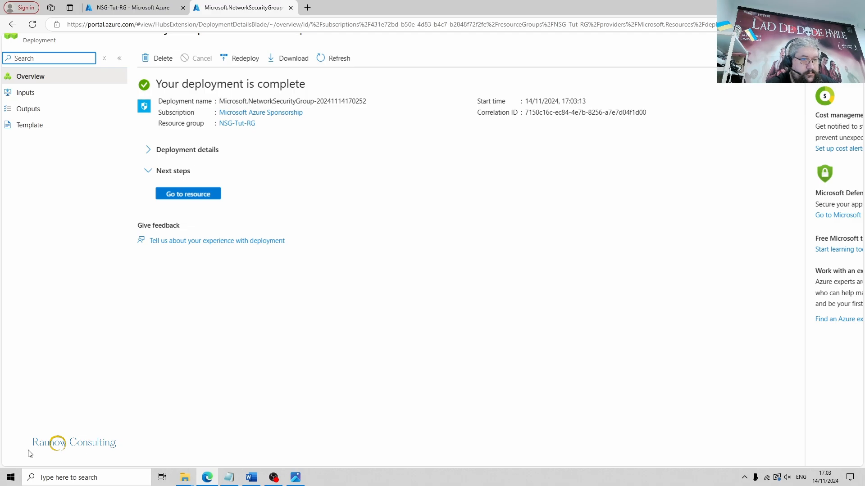
Step: Open the deployed NSG-Tut-VM-nsg resource and associate the network interface nsg-tut-vm501_z1 with it
left_click(185, 197)
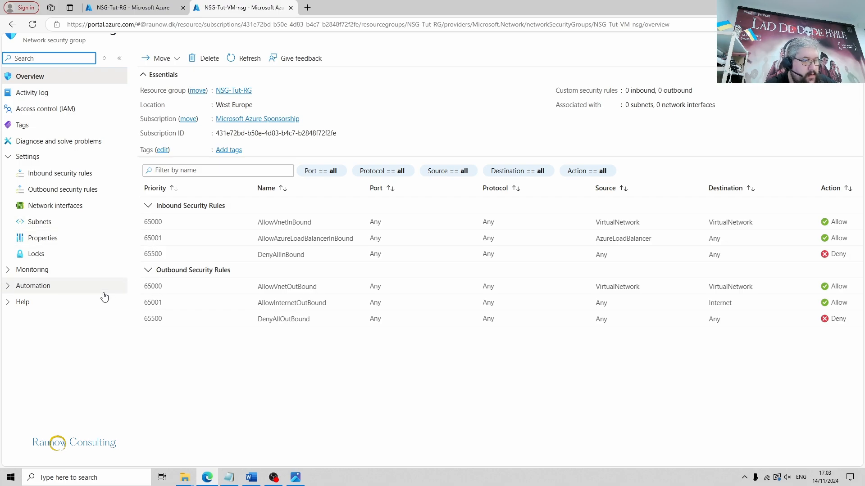
left_click(60, 210)
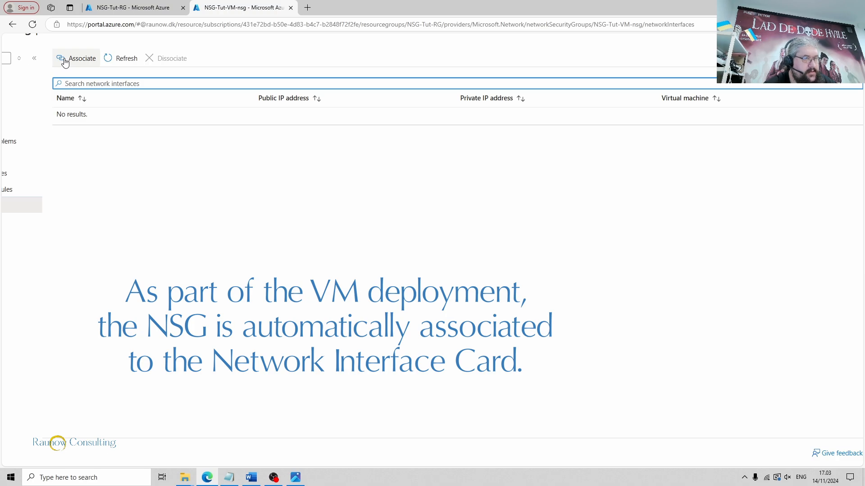
left_click(65, 61)
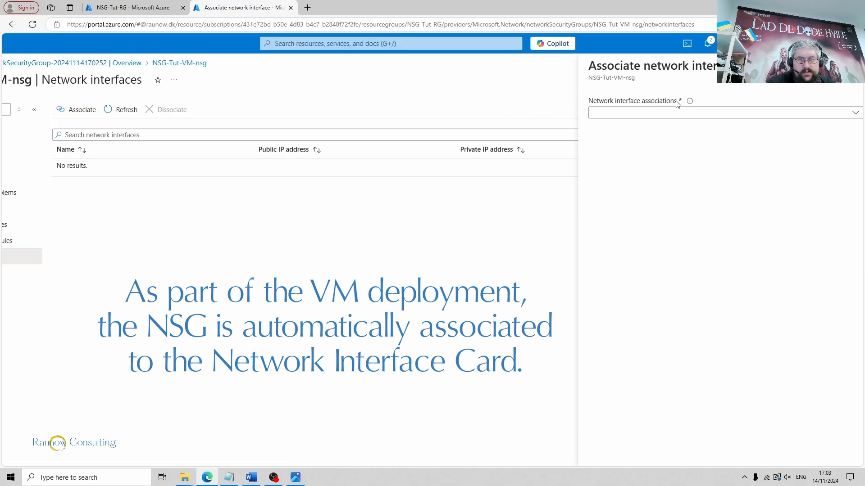
left_click(663, 113)
left_click(616, 143)
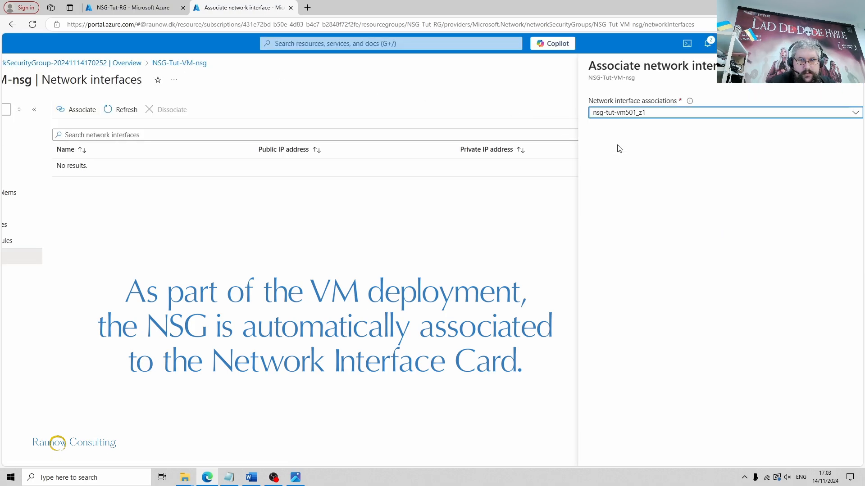
scroll(699, 324, "down", 1)
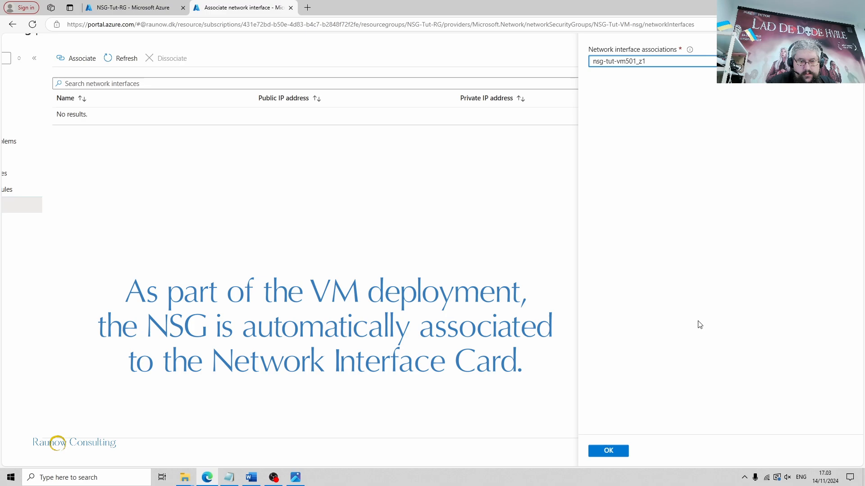
left_click(608, 451)
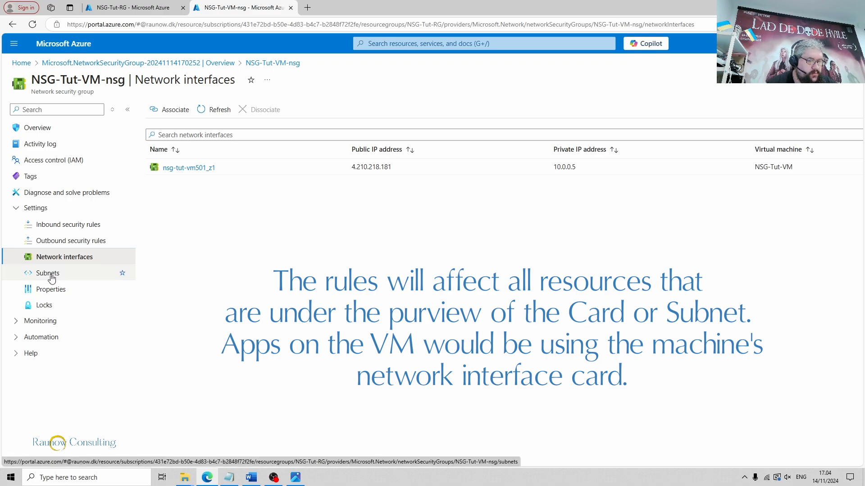
Step: Start a new inbound security rule for NSG-Tut-VM-nsg with RDP as its service
left_click(79, 234)
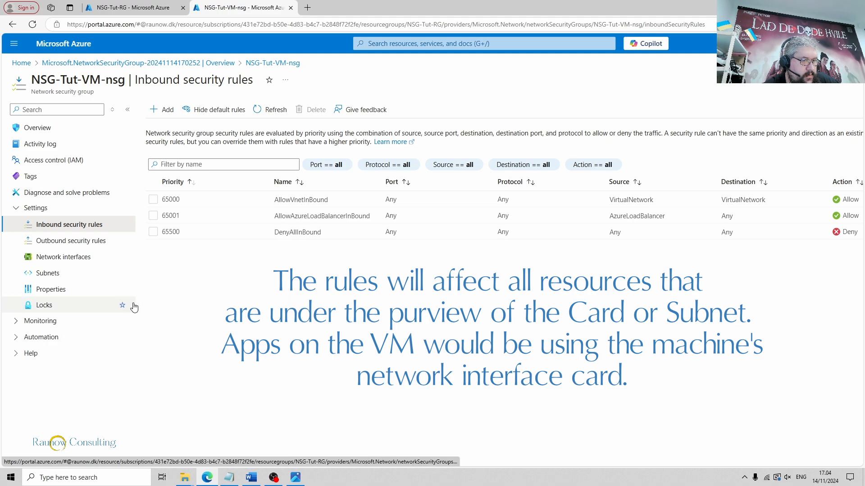
left_click(155, 110)
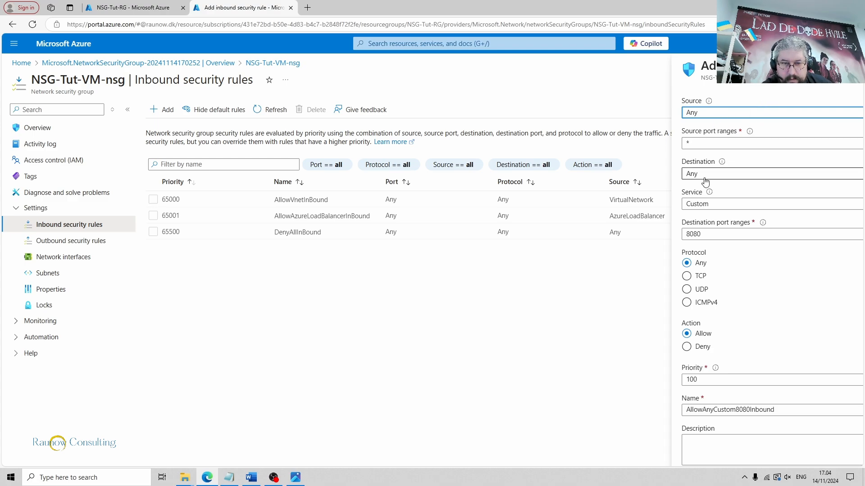
left_click(705, 212)
left_click(696, 270)
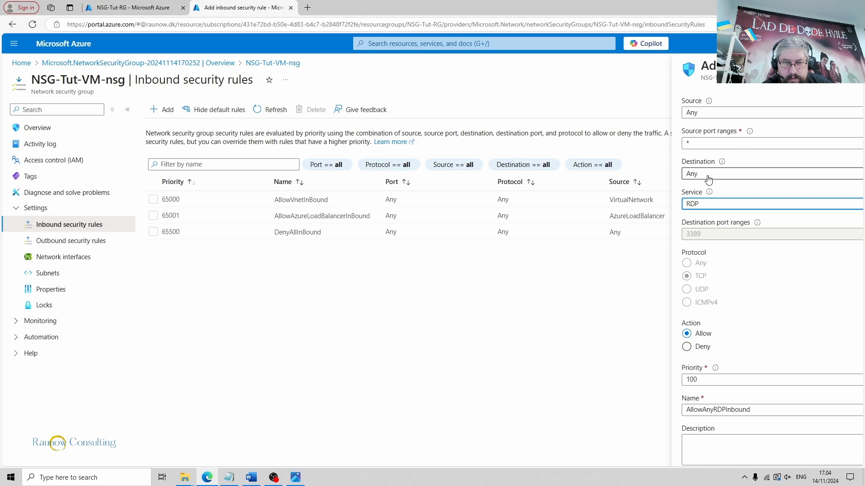
Step: Set the inbound RDP rule's source to My IP address and add it as an Allow rule with priority 100
left_click(719, 114)
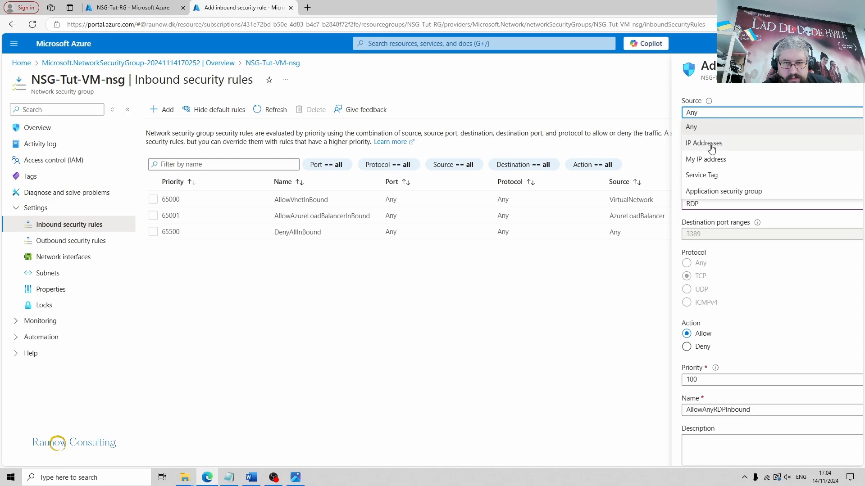
left_click(709, 161)
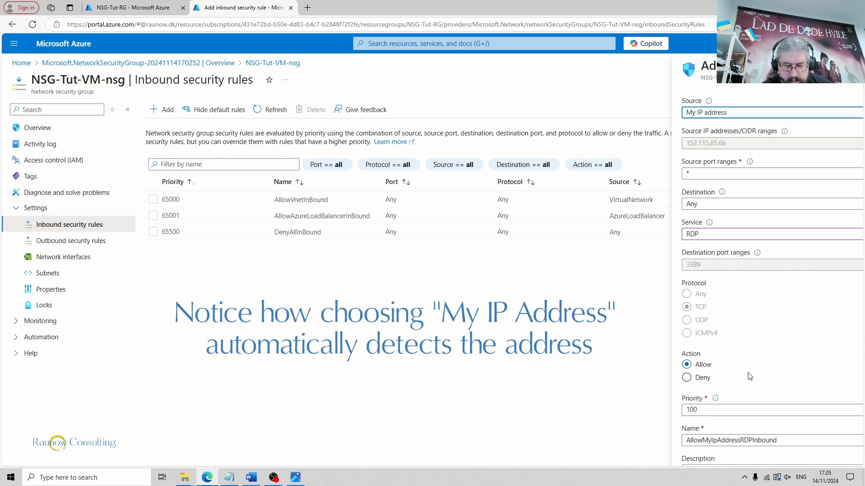
scroll(749, 377, "down", 1)
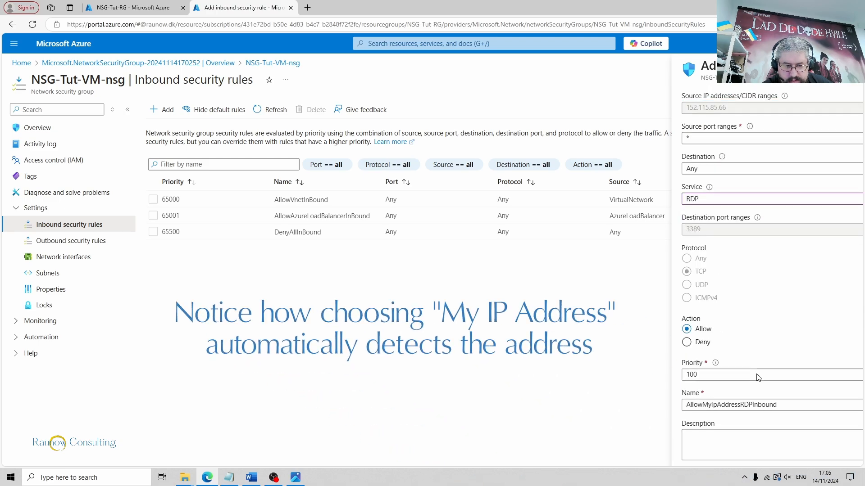
left_click(701, 375)
scroll(793, 391, "down", 2)
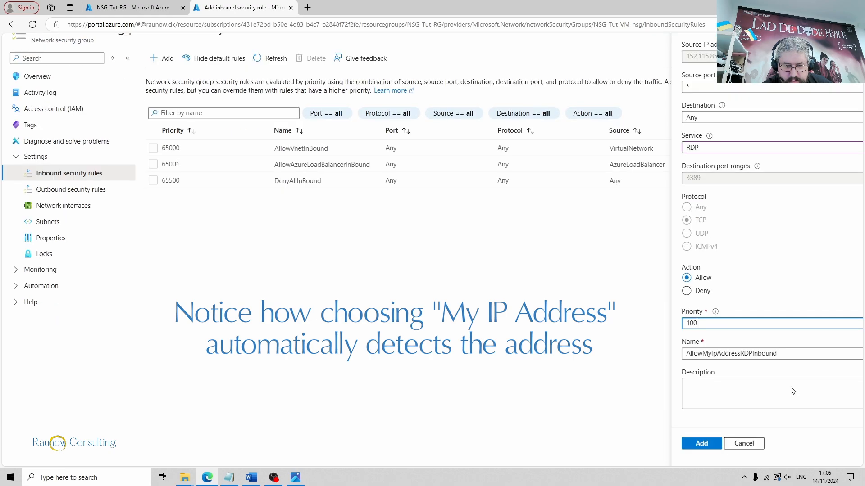
scroll(793, 391, "down", 2)
left_click(701, 444)
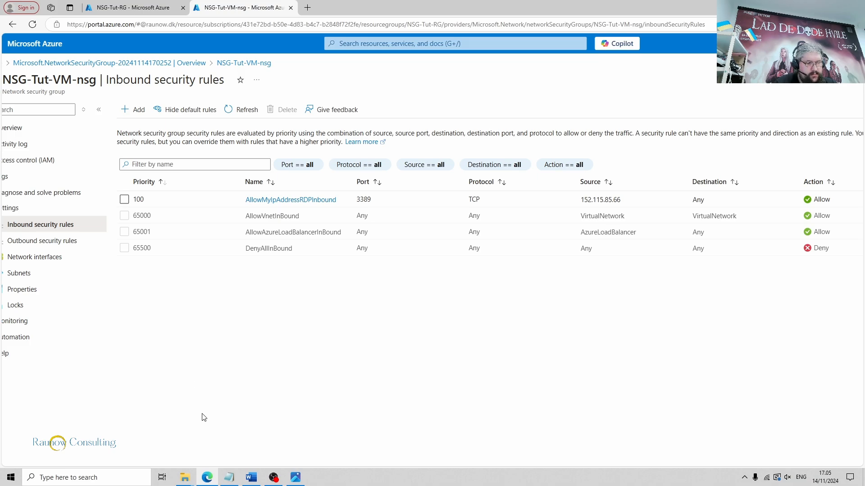
Step: Test the remote desktop connection using NSG-Tut-VM.rdp from the new tut files folder, entering the VM account password, and disconnect
mouse_move(182, 479)
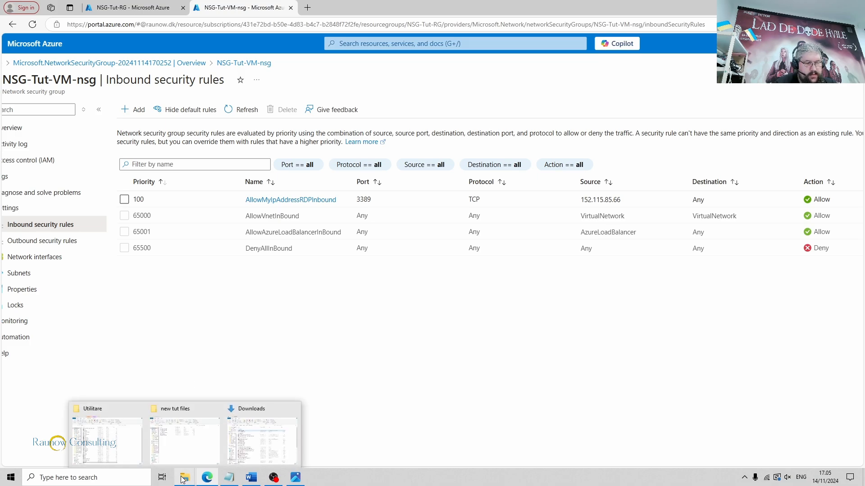
left_click(189, 458)
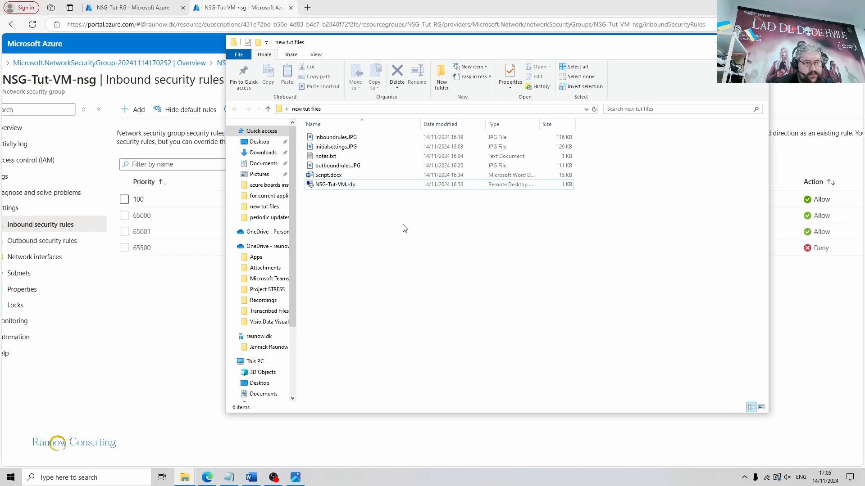
left_click(333, 185)
double_click(333, 185)
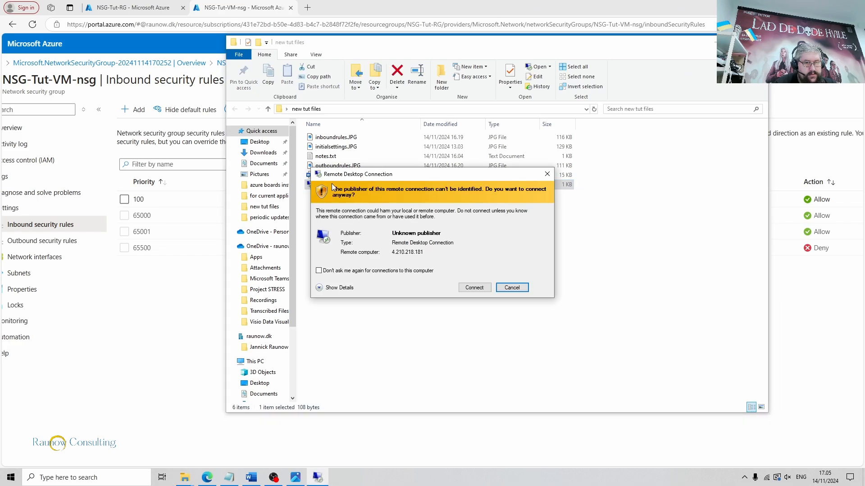
left_click(467, 289)
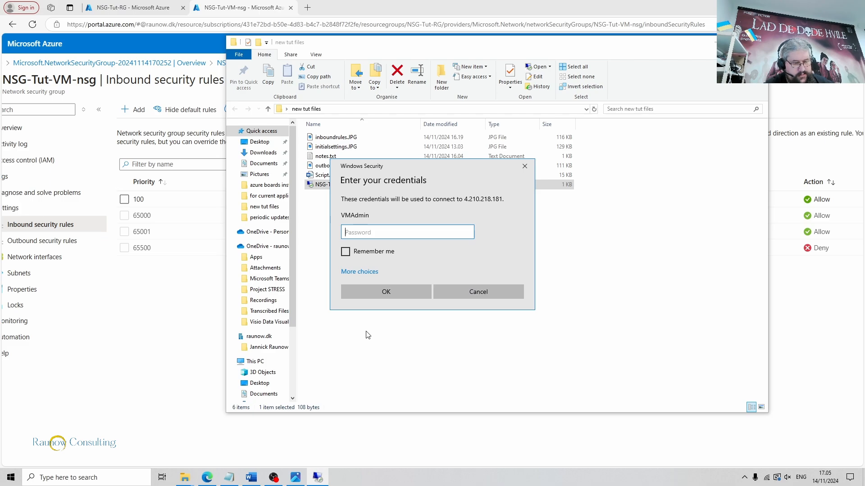
type("•••••")
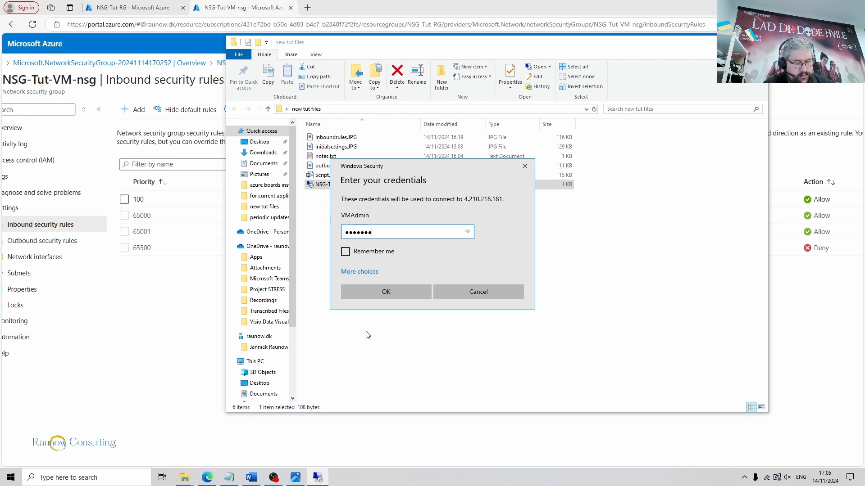
key("Return")
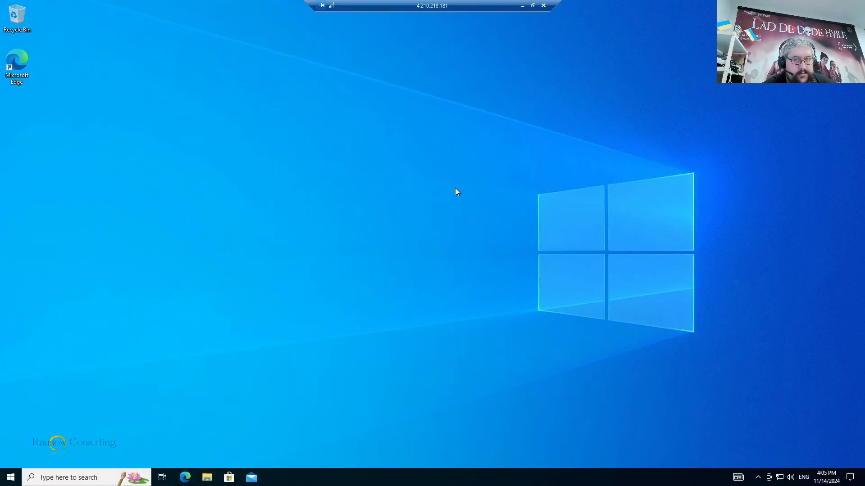
left_click(544, 7)
left_click(462, 257)
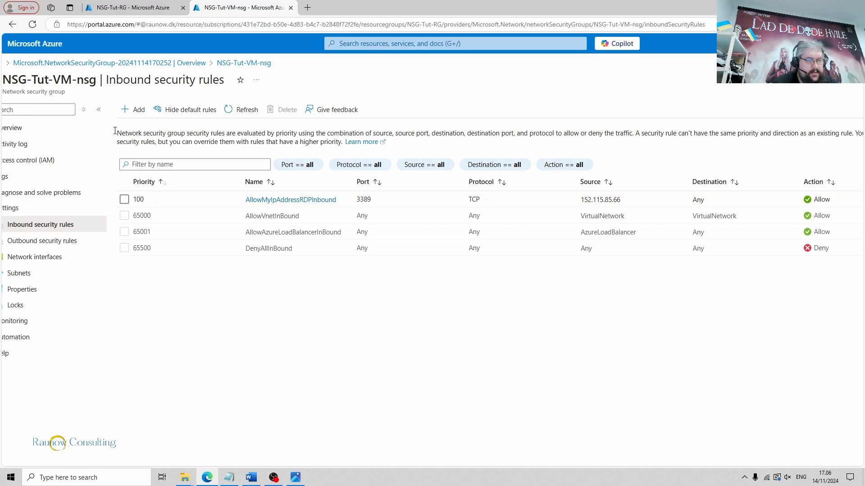
Step: Set the priority of the AllowMyIpAddressRDPInbound rule to 500 and save the rule
left_click(314, 203)
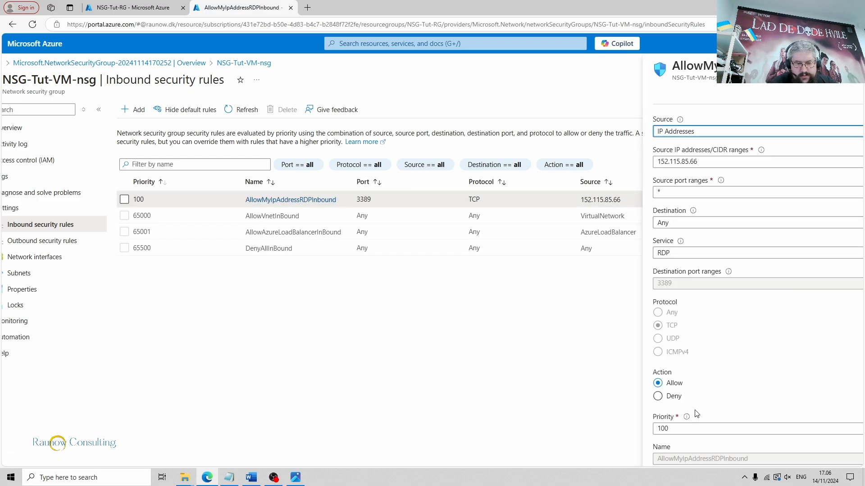
double_click(676, 428)
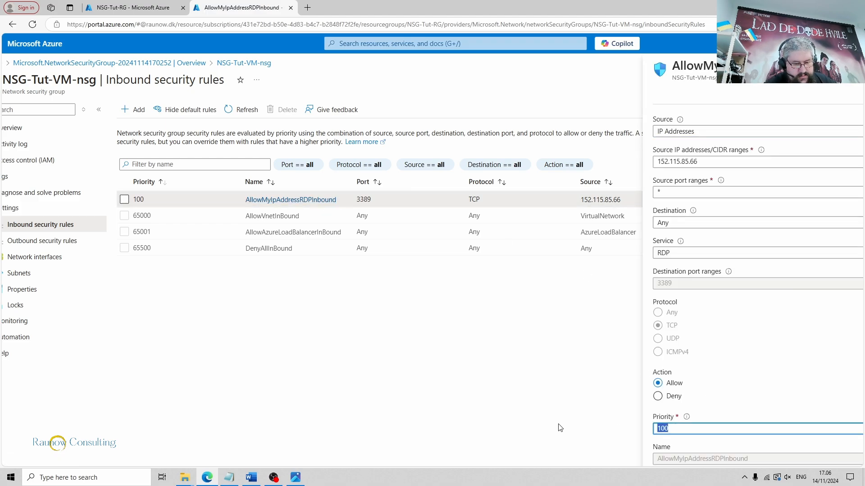
type("500")
scroll(718, 388, "down", 1)
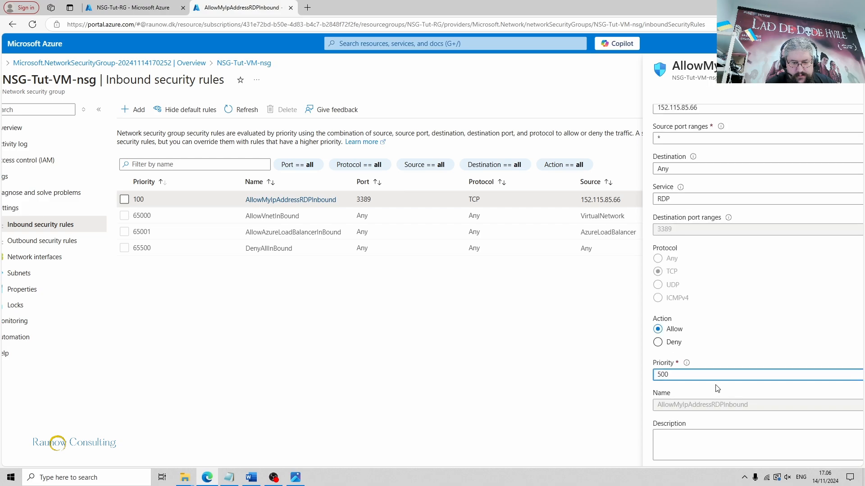
scroll(731, 435, "down", 1)
left_click(672, 443)
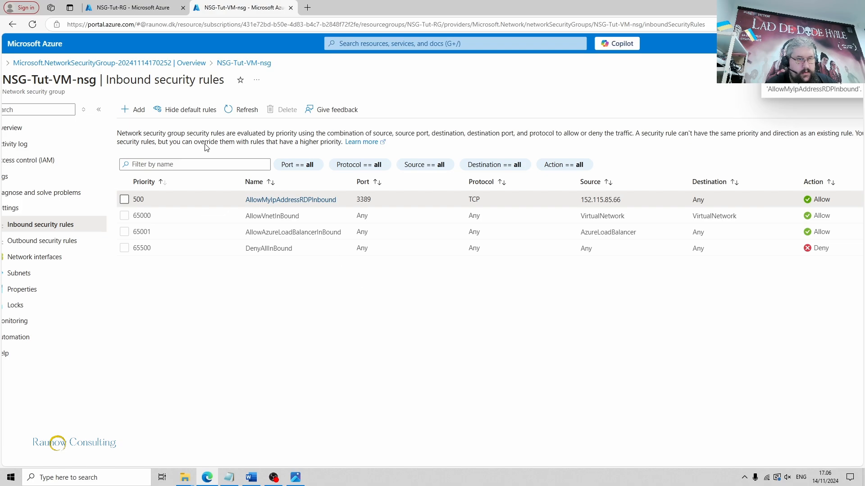
Step: Start a new inbound security rule for NSG-Tut-VM-nsg with RDP as its service and Deny as its action
left_click(133, 110)
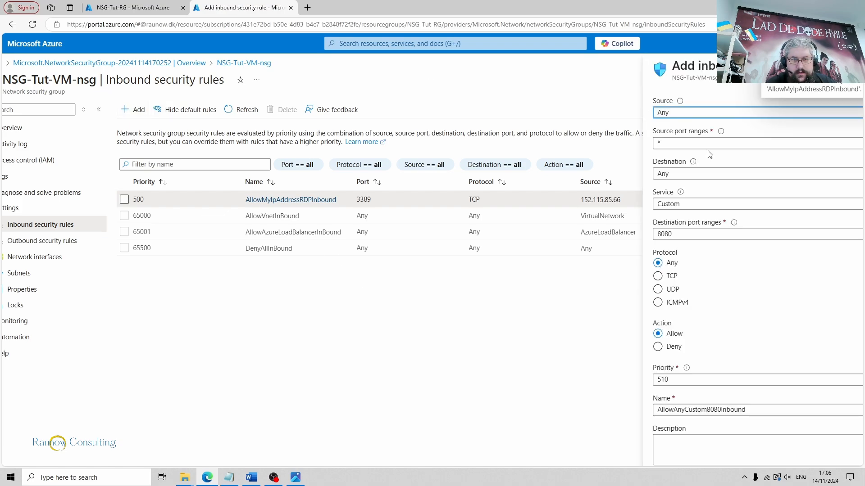
left_click(677, 206)
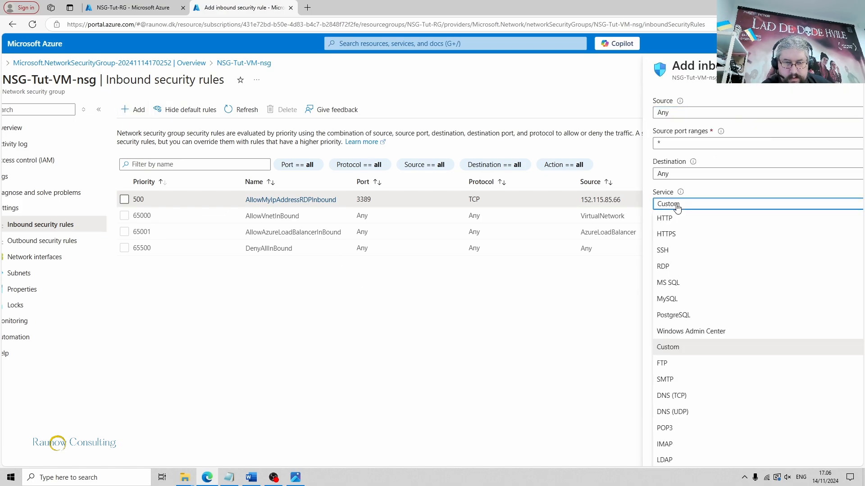
left_click(669, 267)
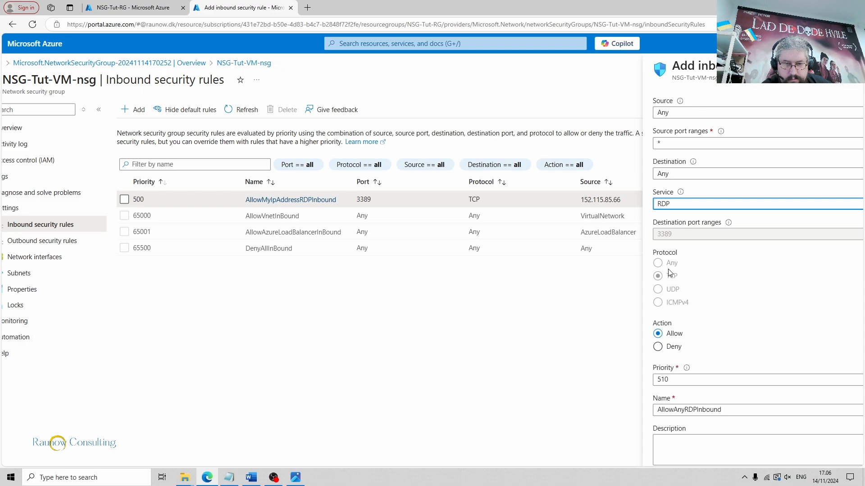
mouse_move(683, 202)
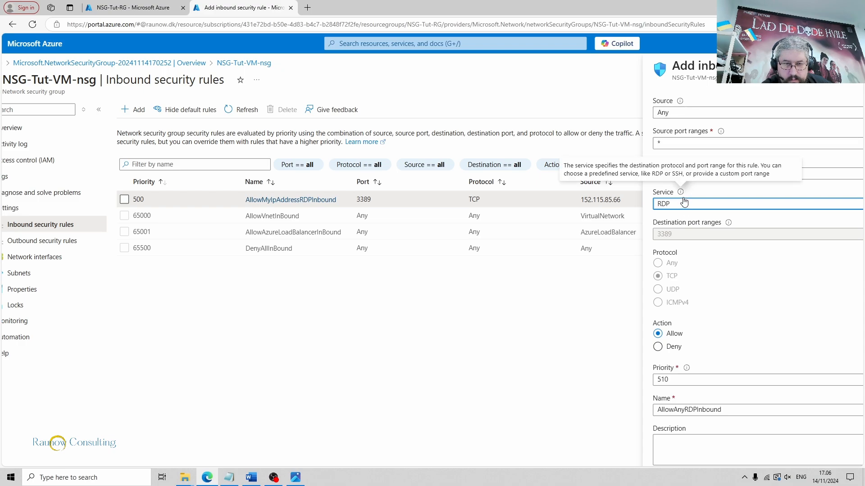
left_click(669, 347)
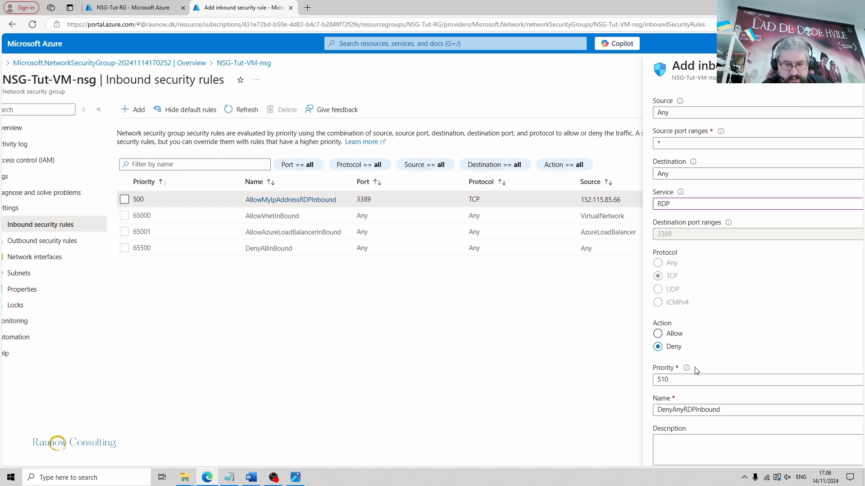
Step: Set the new RDP deny rule's priority to 200 and add it to the network security group
scroll(697, 371, "down", 2)
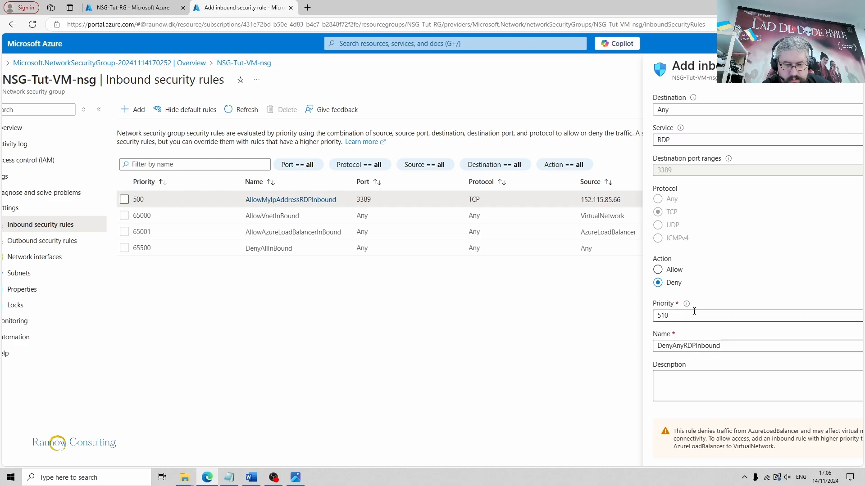
double_click(720, 315)
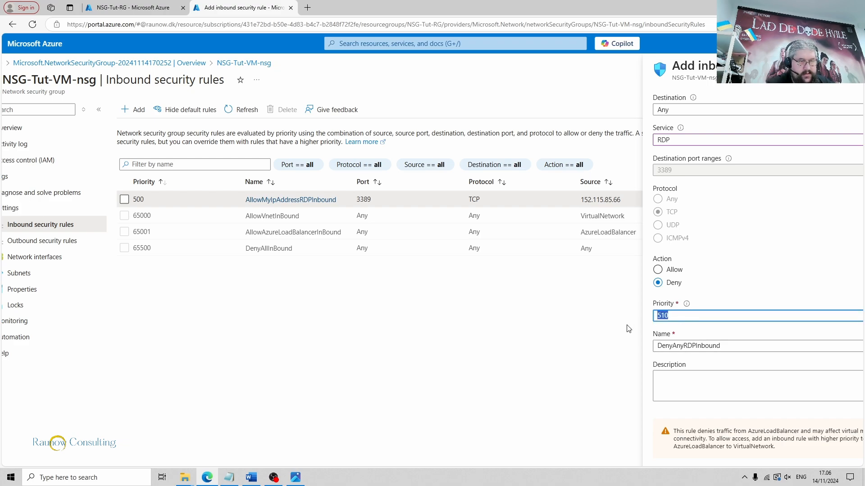
type("200")
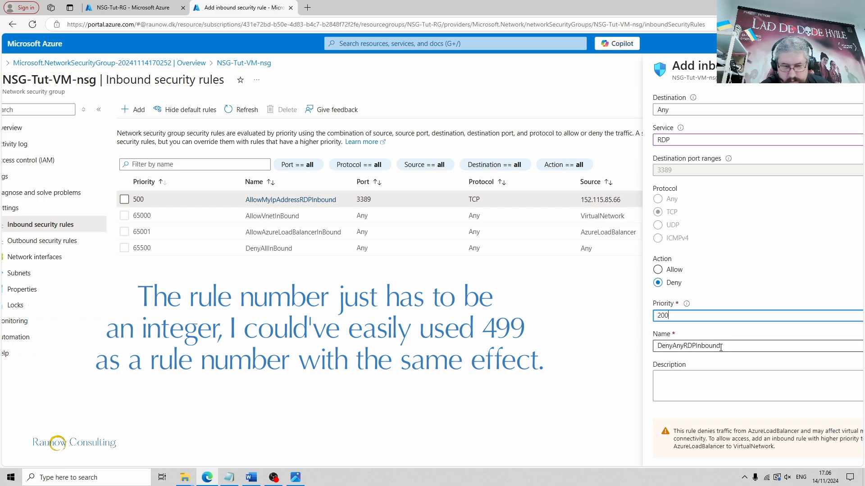
scroll(719, 370, "down", 1)
scroll(711, 428, "down", 1)
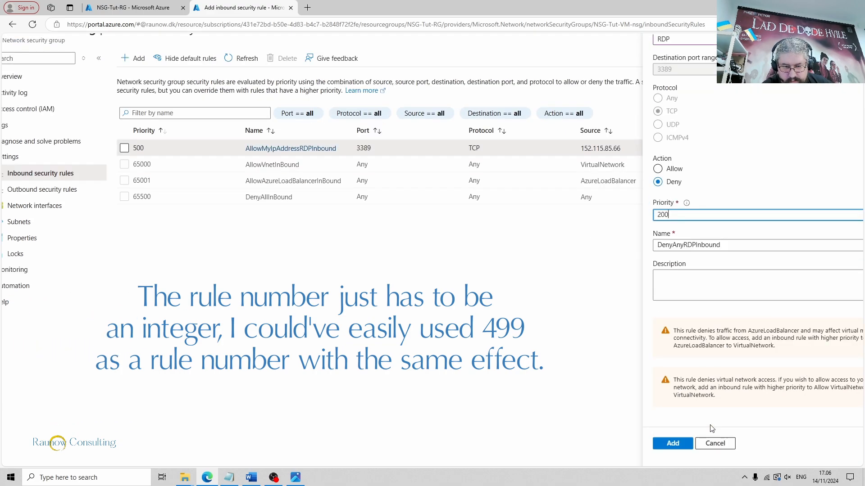
left_click(675, 445)
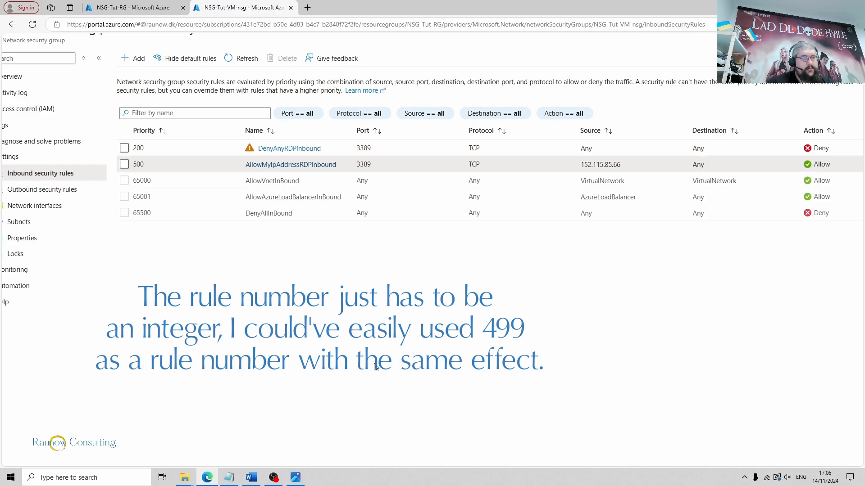
Step: Test the remote desktop connection using NSG-Tut-VM.rdp from the new tut files folder and cancel without entering credentials
scroll(377, 301, "up", 2)
scroll(377, 301, "down", 1)
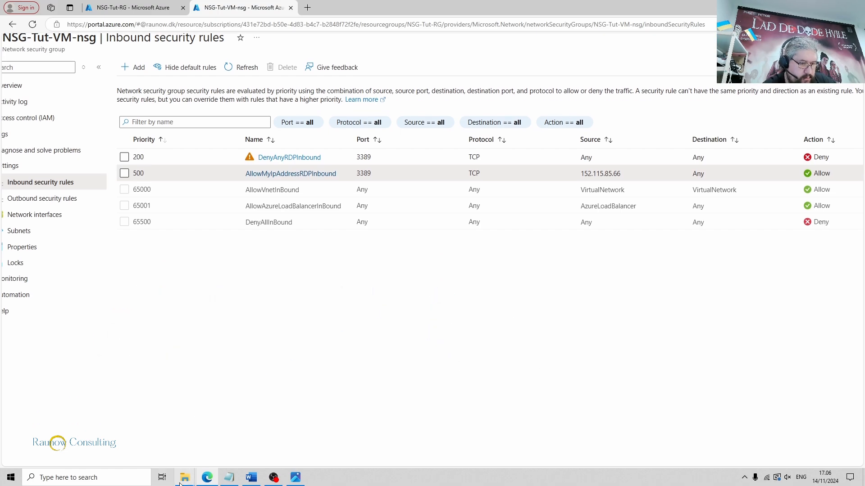
mouse_move(182, 480)
left_click(183, 446)
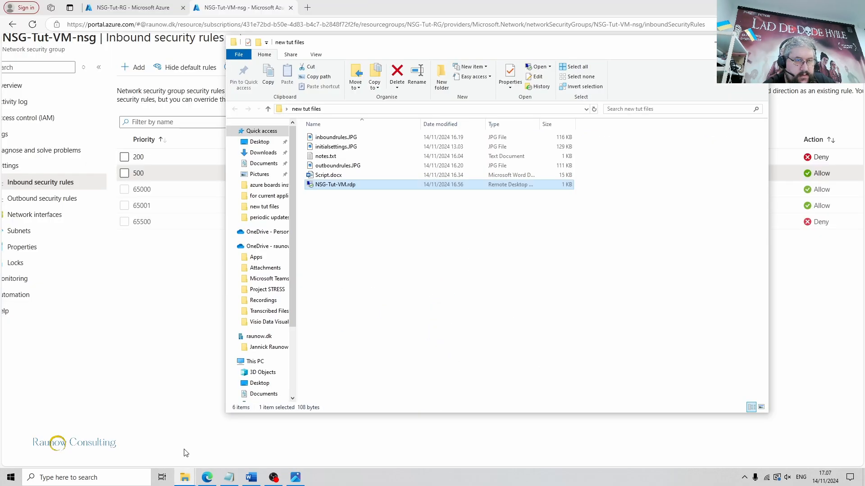
double_click(332, 185)
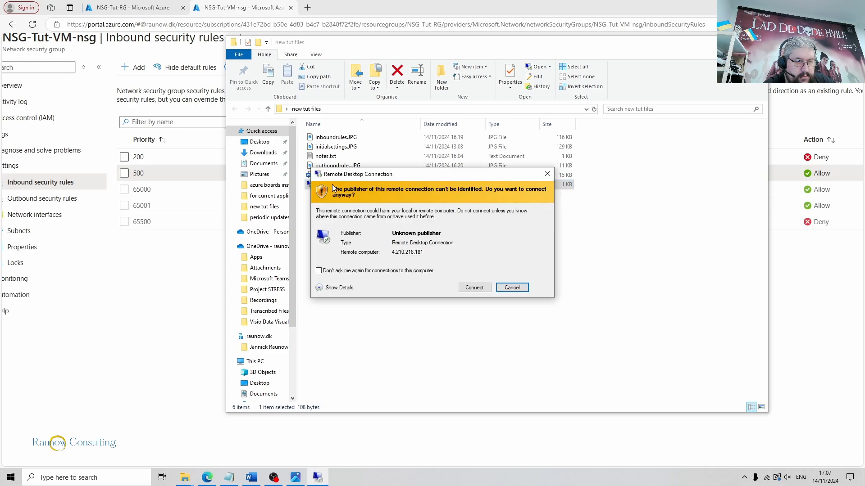
left_click(474, 287)
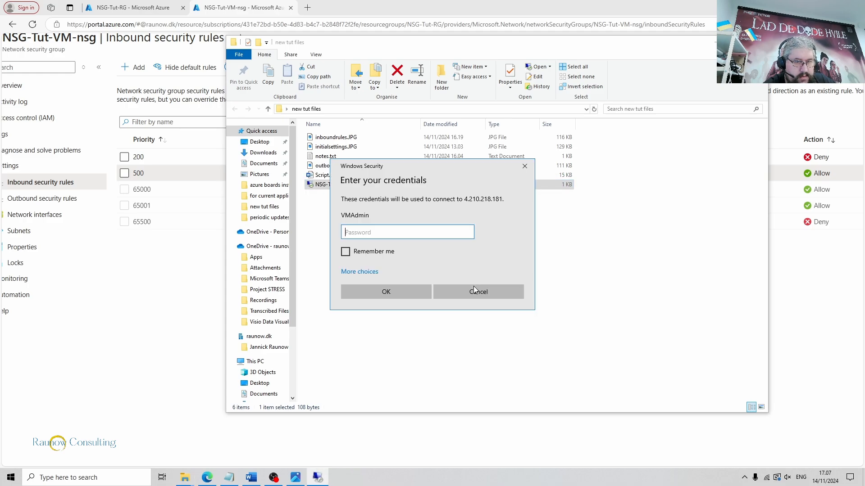
left_click(474, 289)
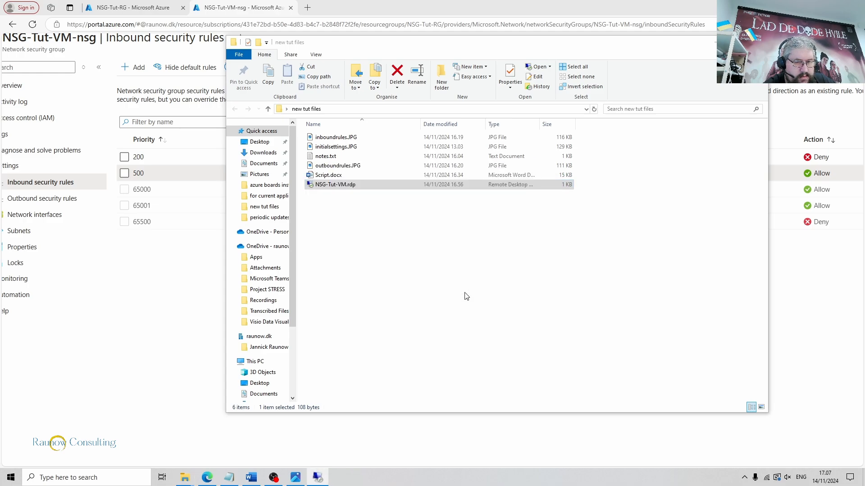
left_click(167, 369)
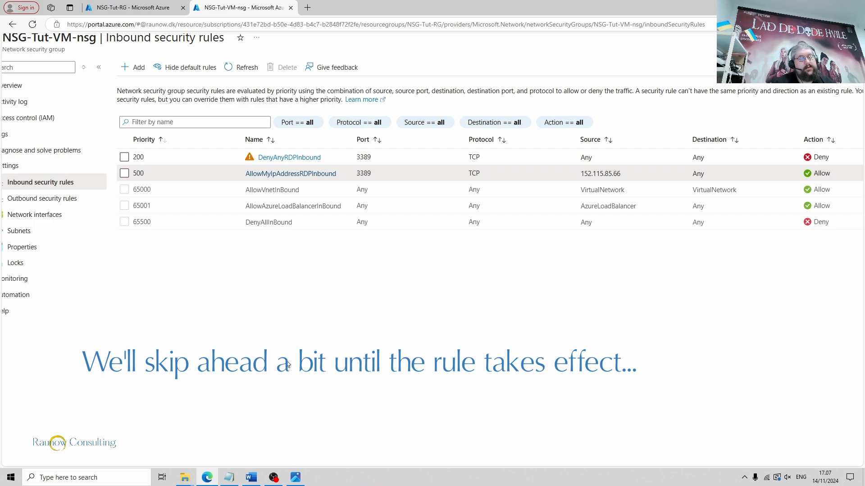
Step: Retry the remote desktop connection with NSG-Tut-VM.rdp and cancel the connection attempt
scroll(237, 320, "up", 1)
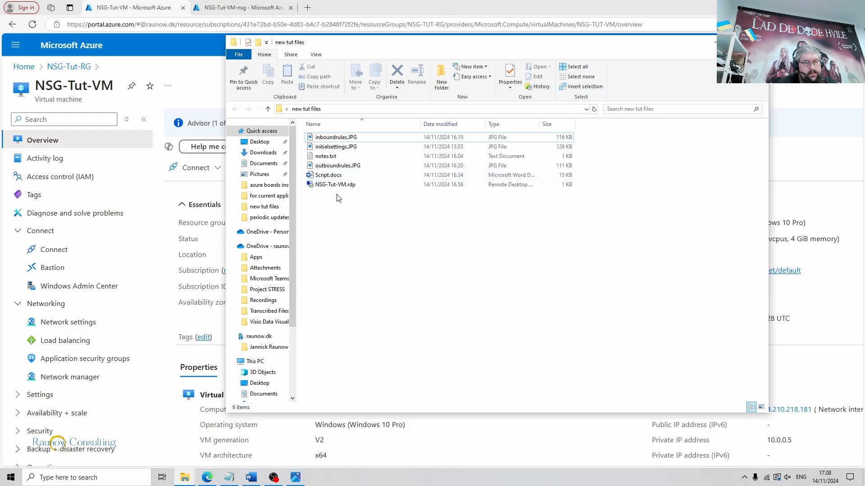
double_click(342, 186)
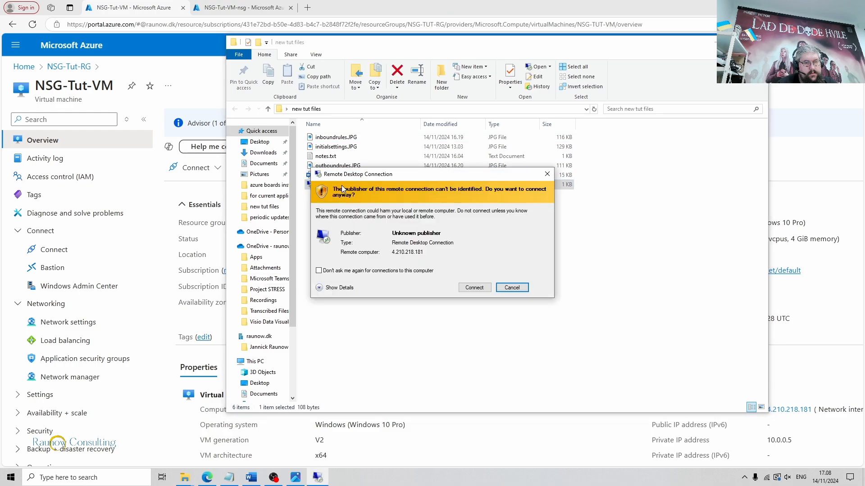
left_click(475, 288)
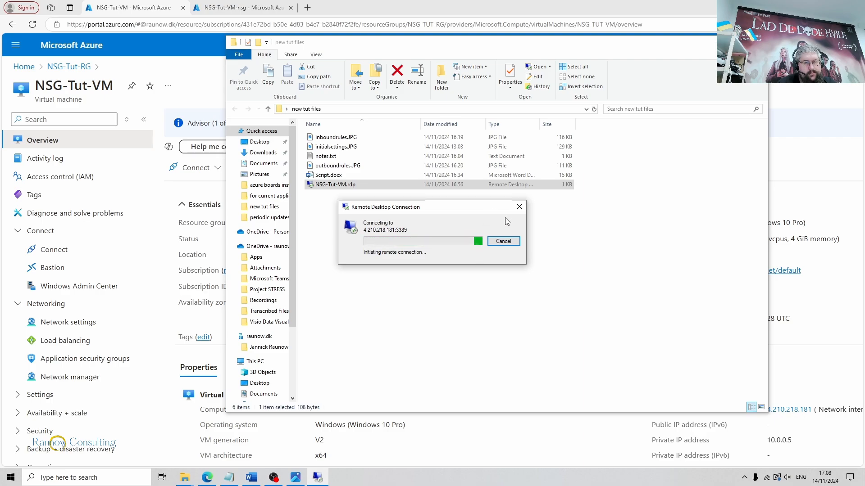
left_click(500, 243)
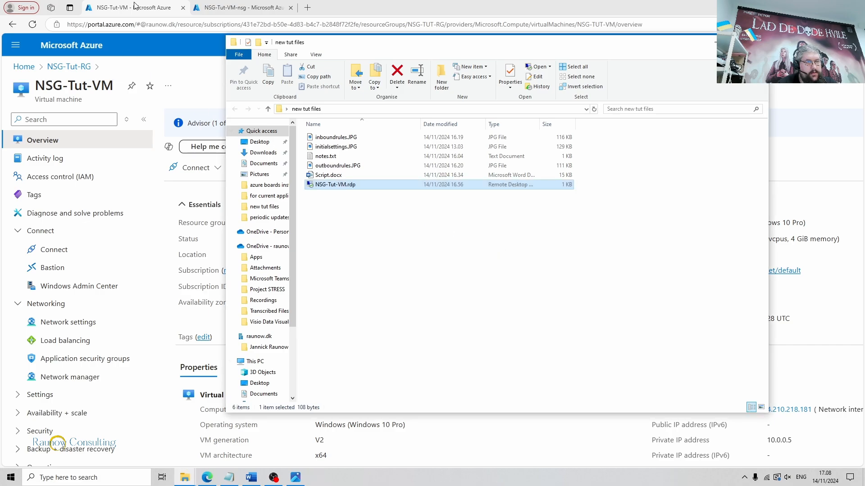
Step: Set the priority of the DenyAnyRDPInbound rule in NSG-Tut-VM-nsg to 600 and save the rule
left_click(239, 8)
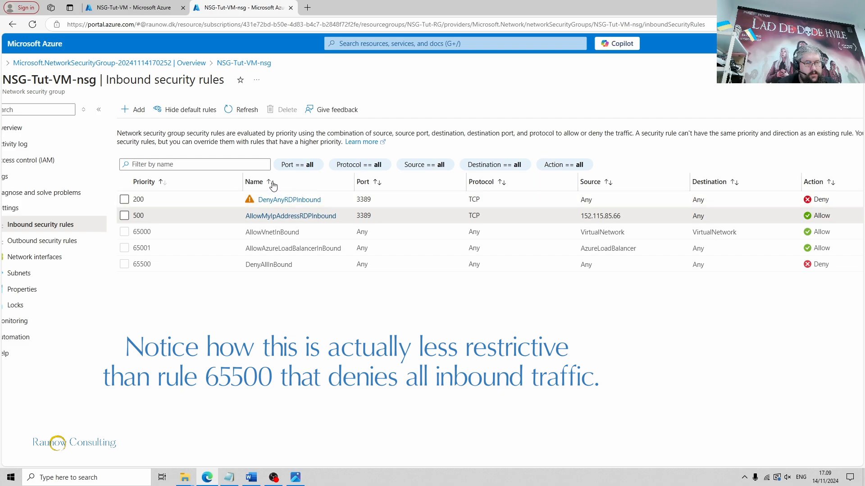
left_click(271, 203)
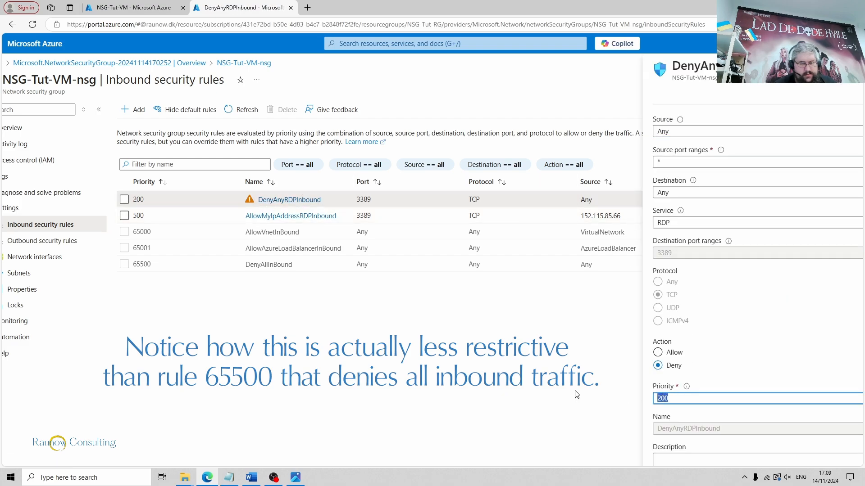
type("60")
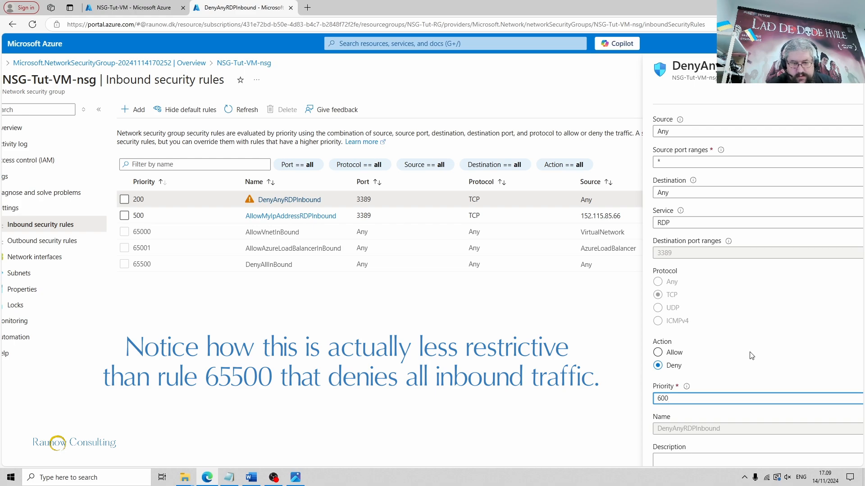
scroll(749, 353, "down", 3)
scroll(722, 377, "down", 1)
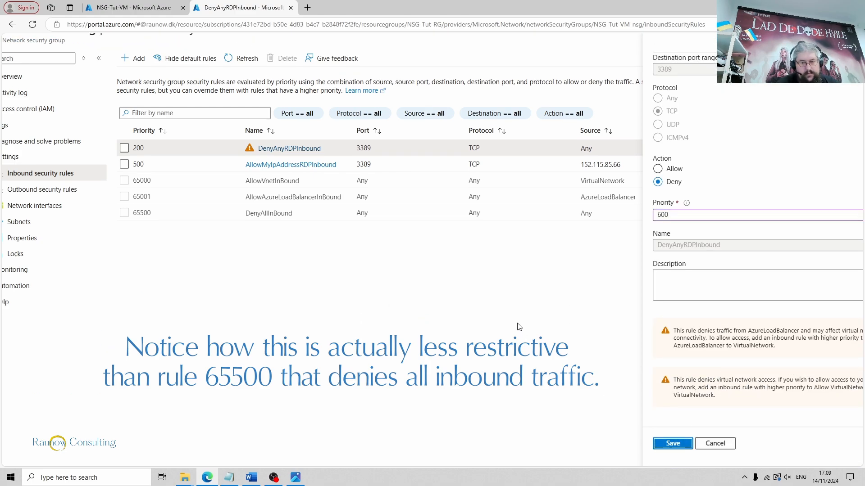
key("Return")
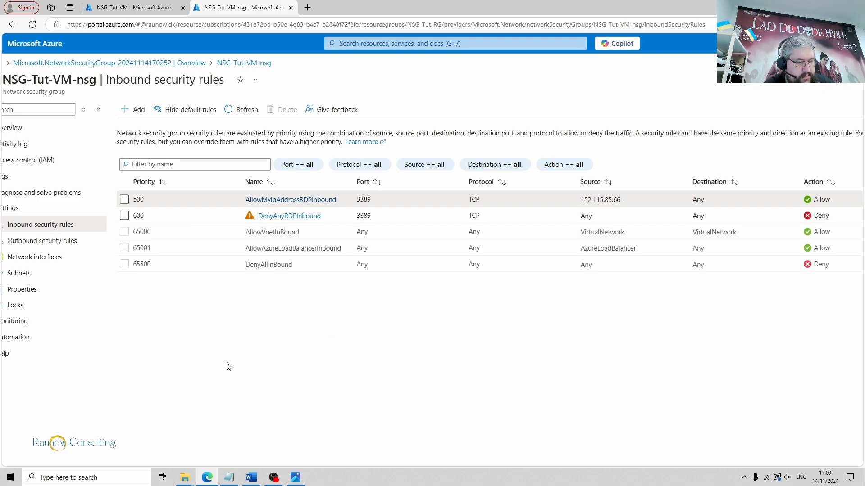
Step: Connect to the VM using NSG-Tut-VM.rdp from the new tut files folder, entering the VM account password
mouse_move(187, 472)
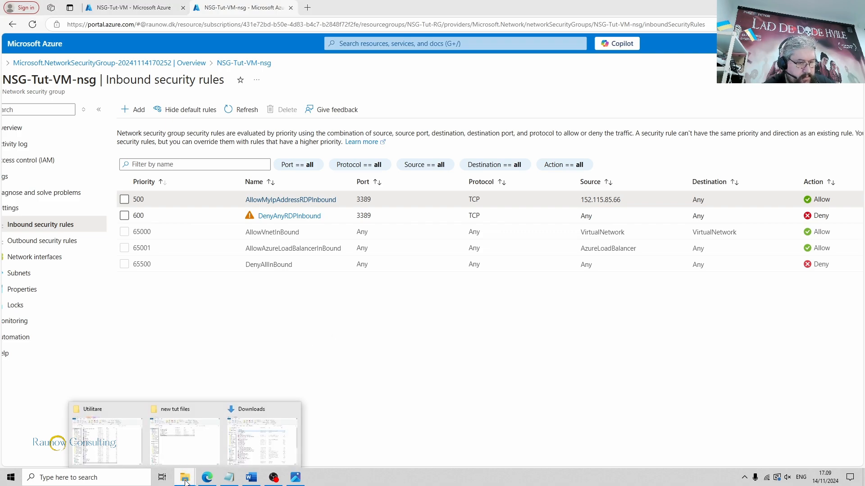
left_click(193, 444)
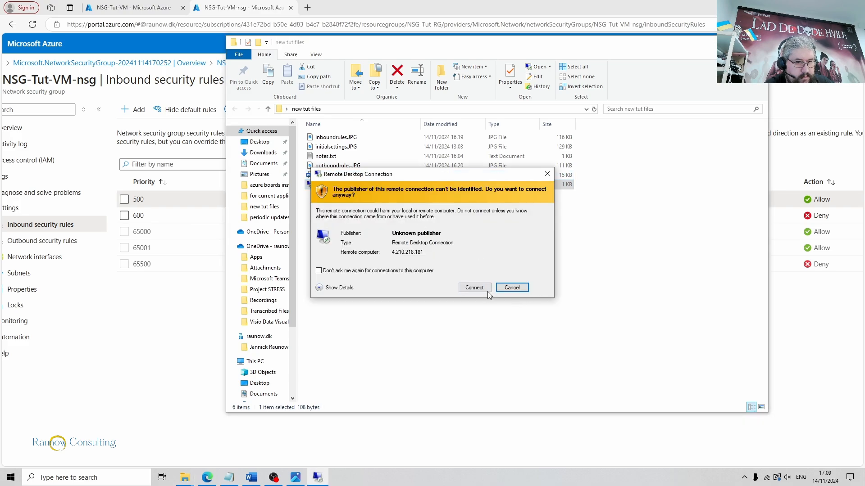
left_click(486, 290)
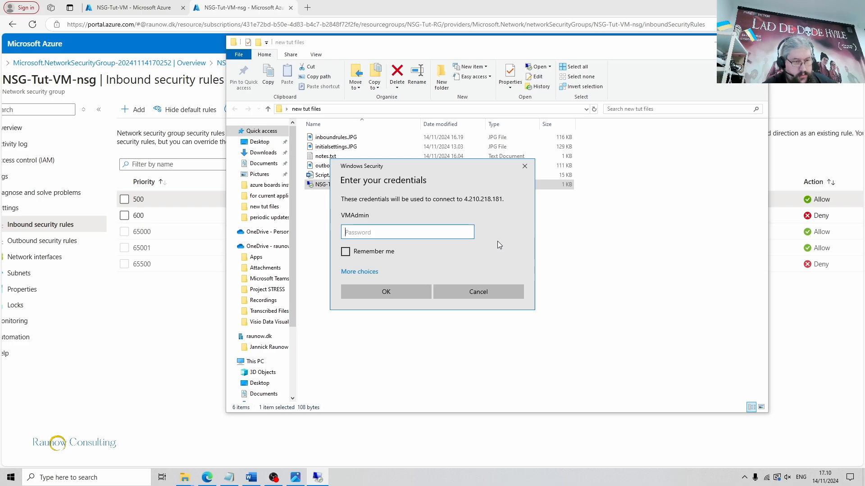
type("•")
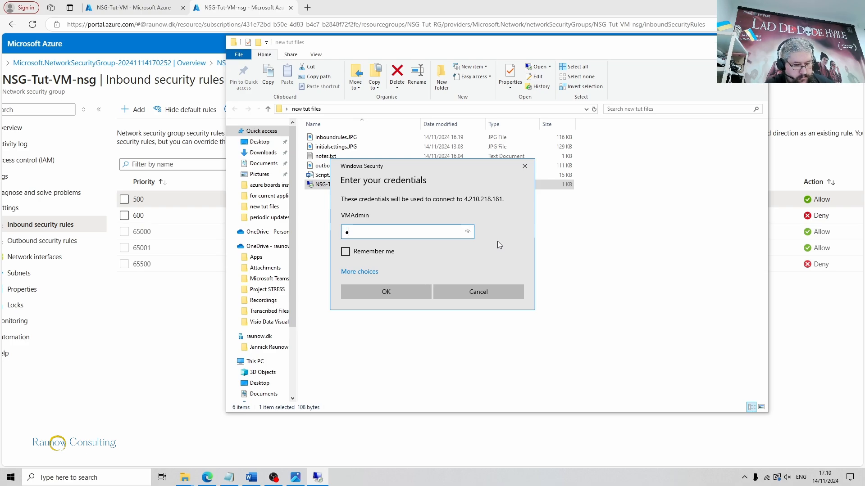
type("•••••••••••••")
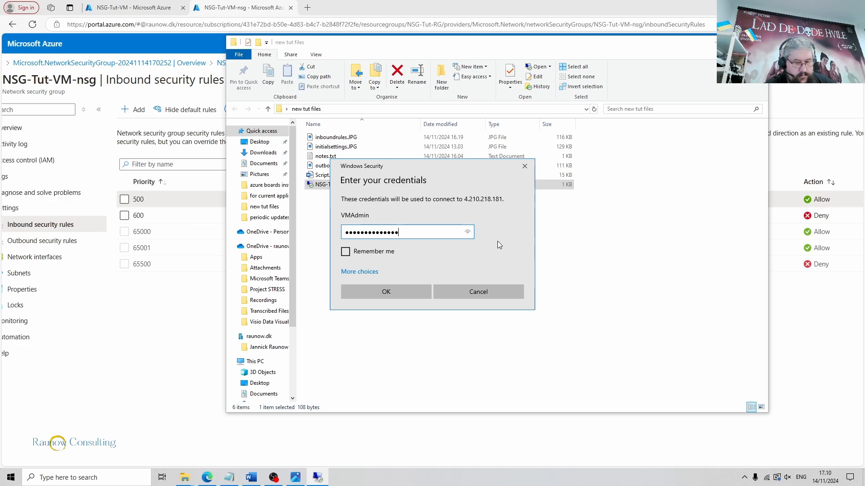
key("Return")
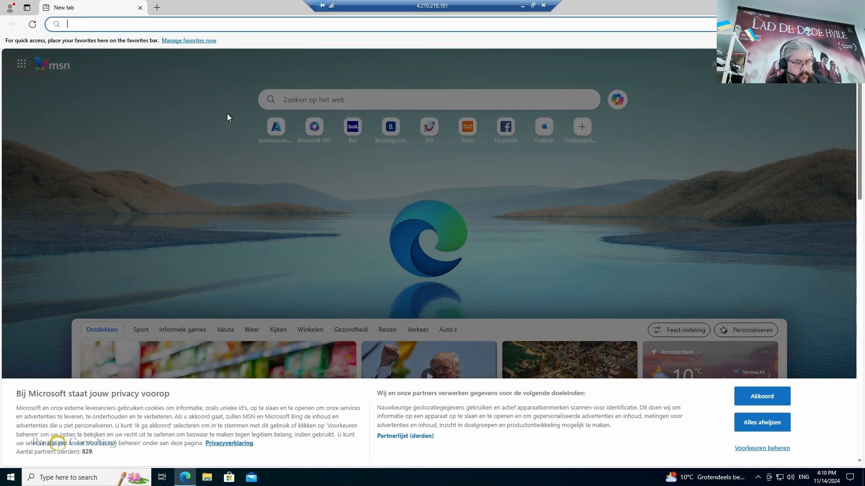
Step: Open portal.azure.com in the remote VM's browser and sign in with the listed account, entering the account password
type("portal.azure.com")
key("Return")
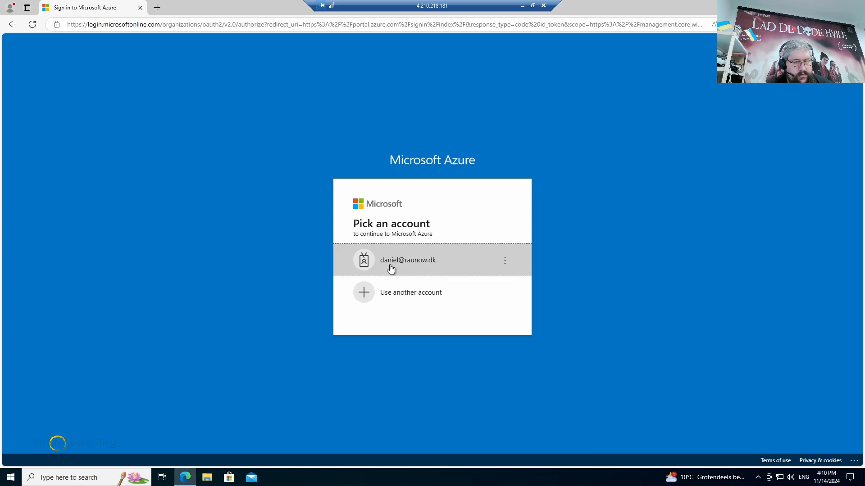
left_click(390, 269)
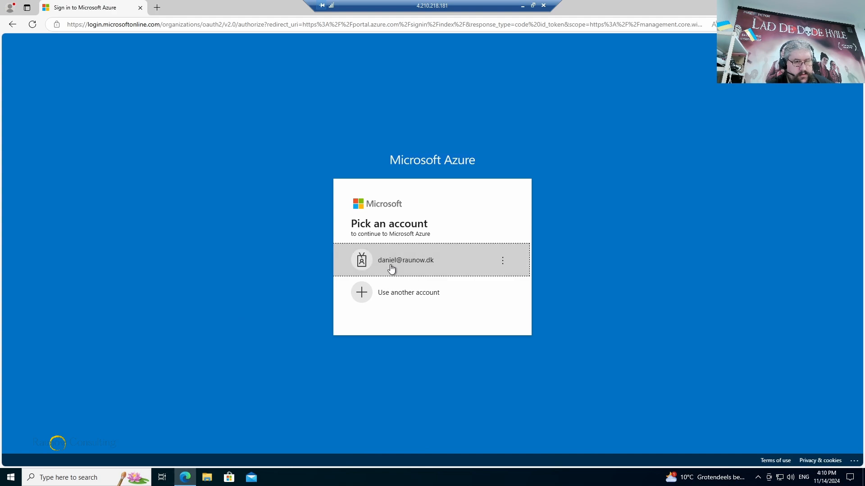
type("••••••••")
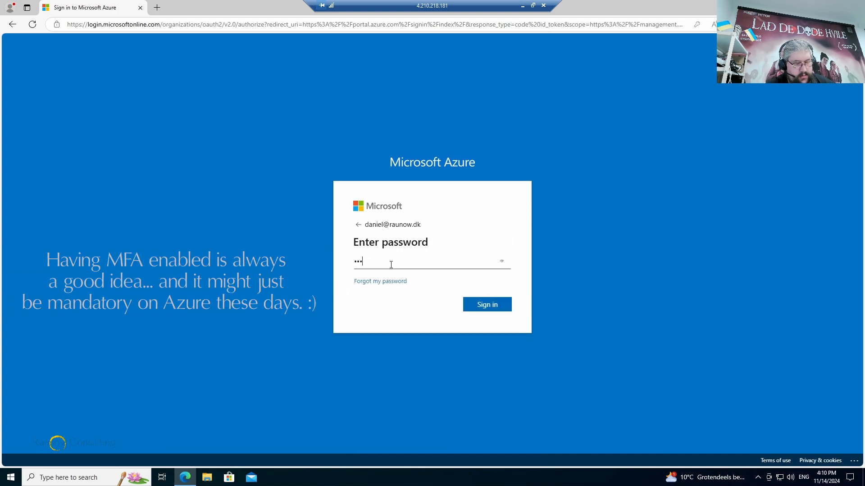
type("•••••••••")
key("Return")
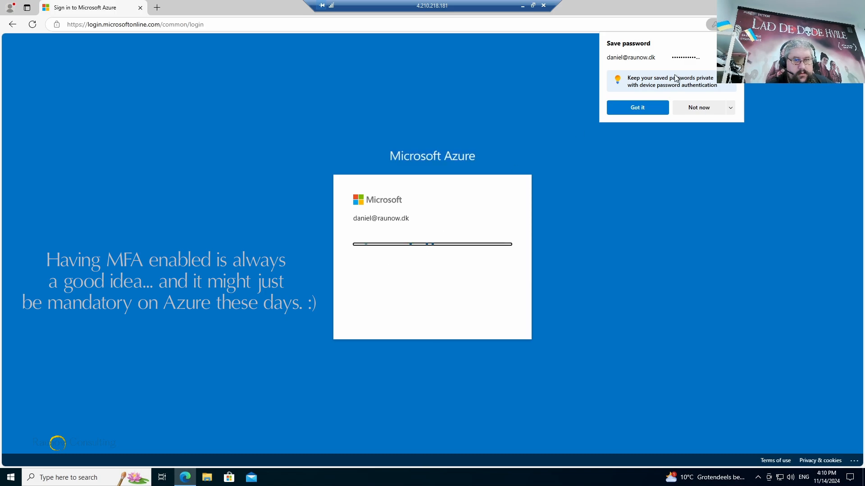
Step: Decline saving the account password, close the VM's browser and minimize the remote desktop session
left_click(702, 111)
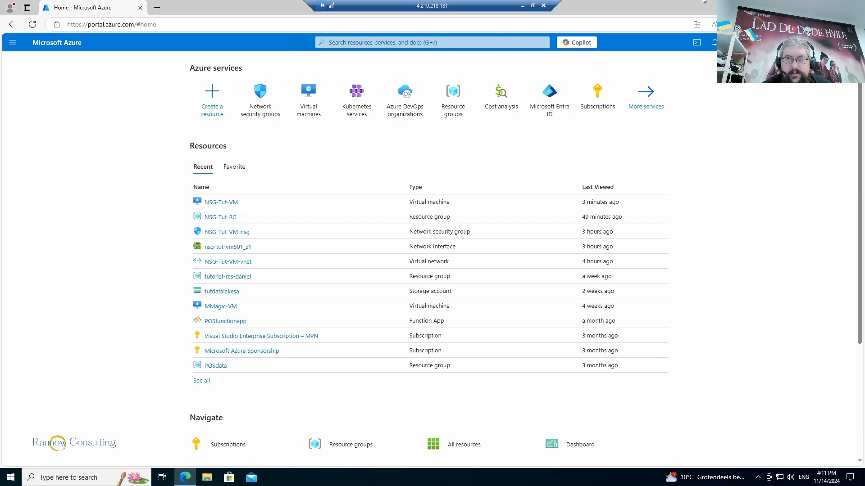
left_click(854, 7)
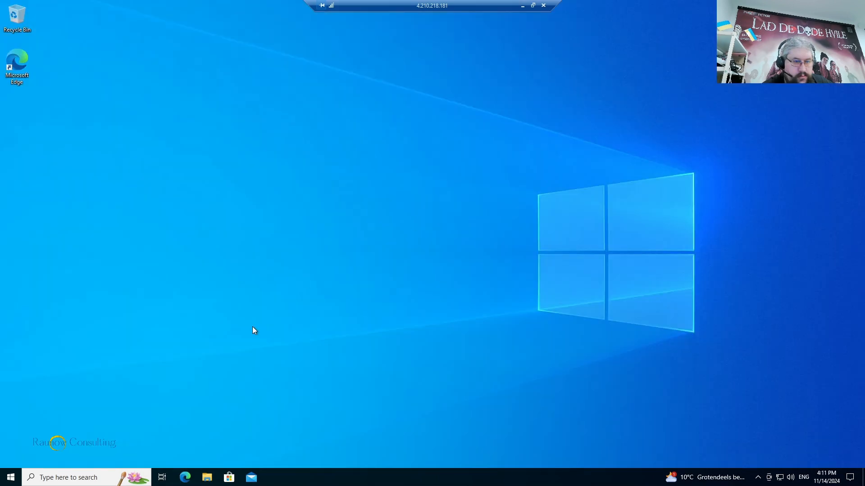
left_click(524, 6)
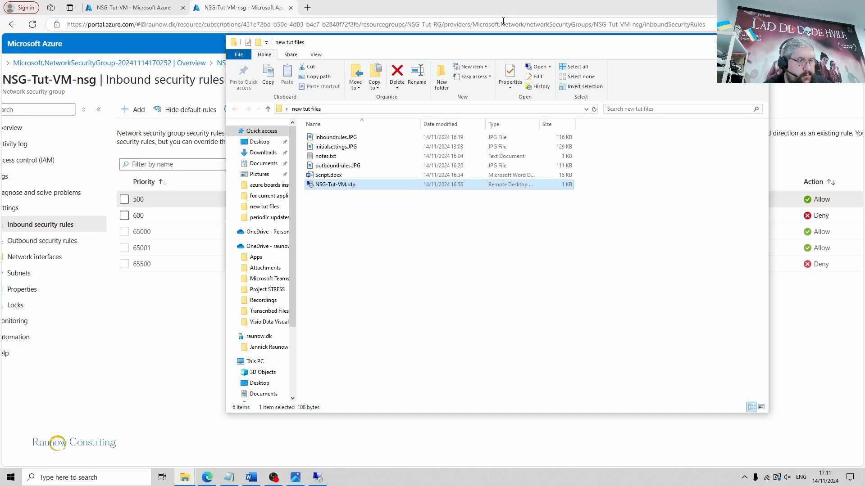
Step: Add an outbound security rule to NSG-Tut-VM-nsg that denies the HTTPS service with priority 500
left_click(214, 324)
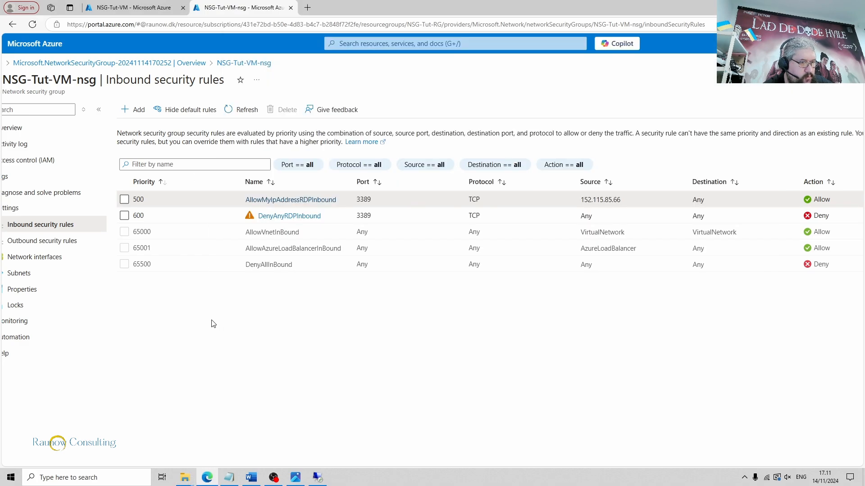
left_click(20, 241)
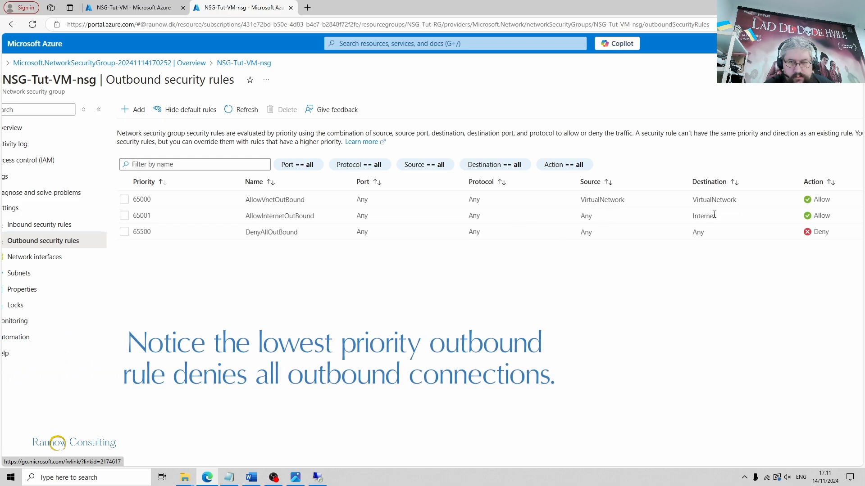
left_click(138, 112)
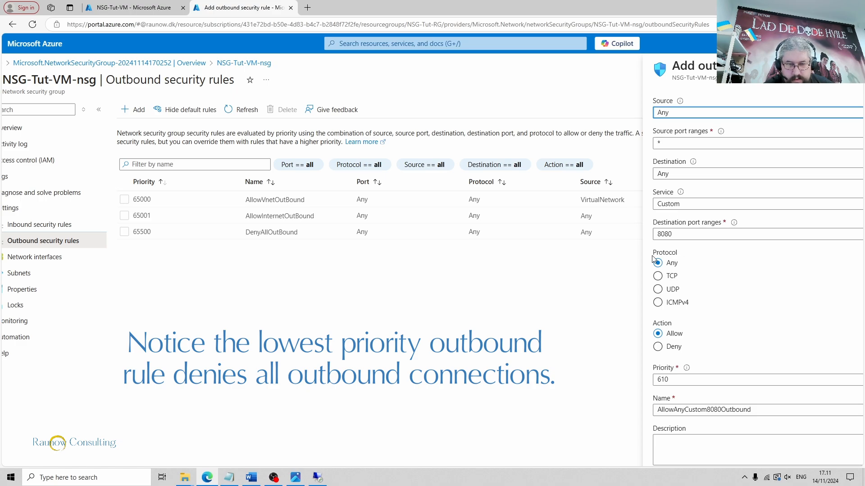
left_click(657, 347)
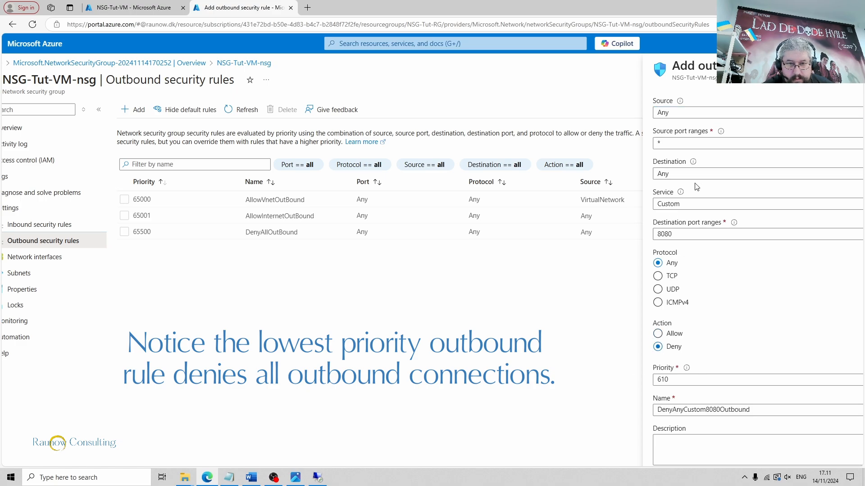
left_click(685, 205)
left_click(676, 234)
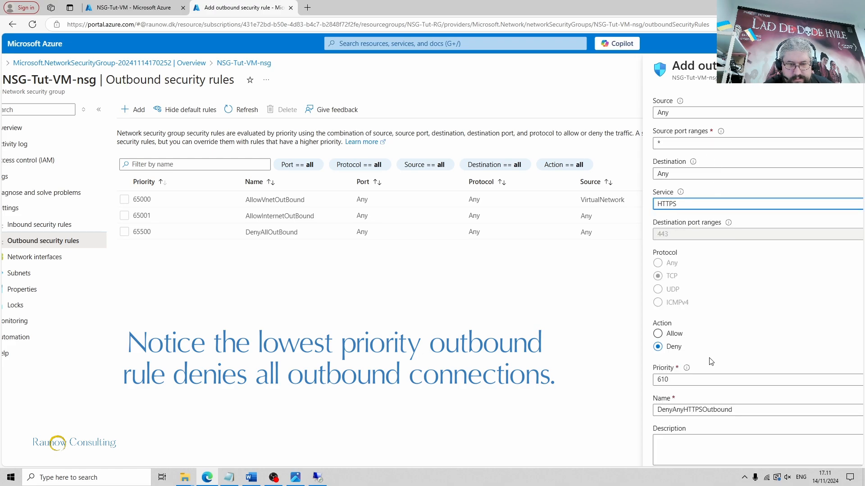
double_click(672, 378)
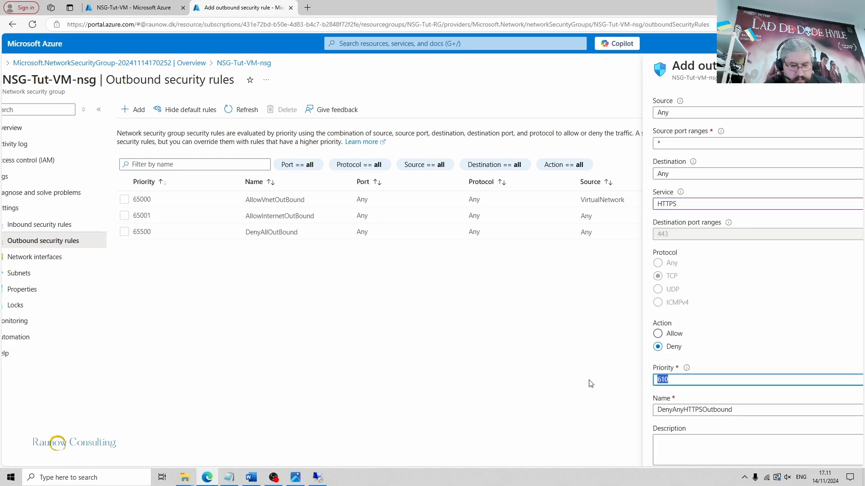
type("500")
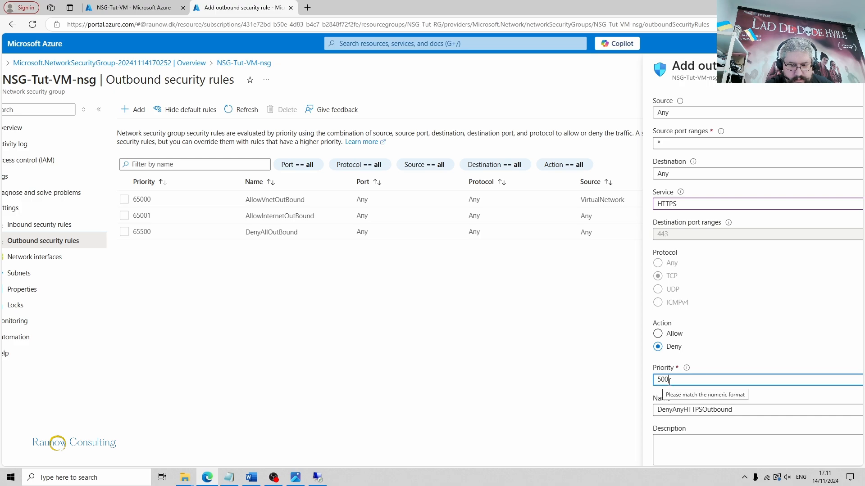
scroll(734, 364, "down", 1)
scroll(696, 424, "down", 1)
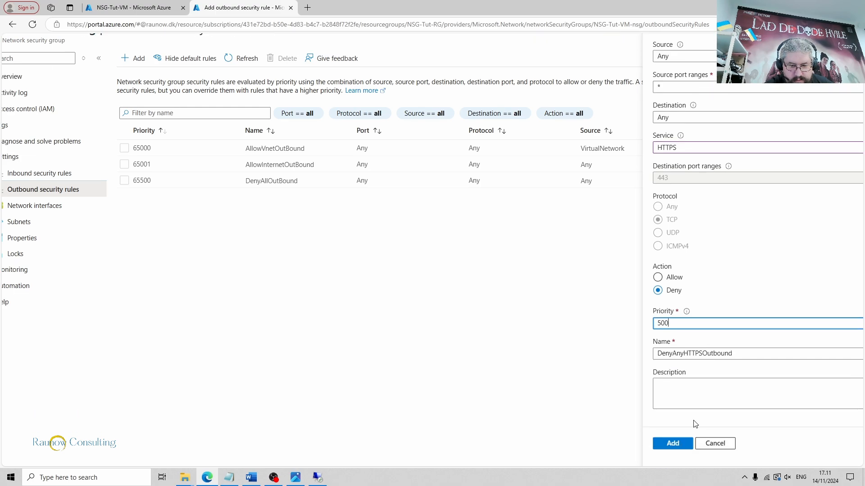
left_click(672, 444)
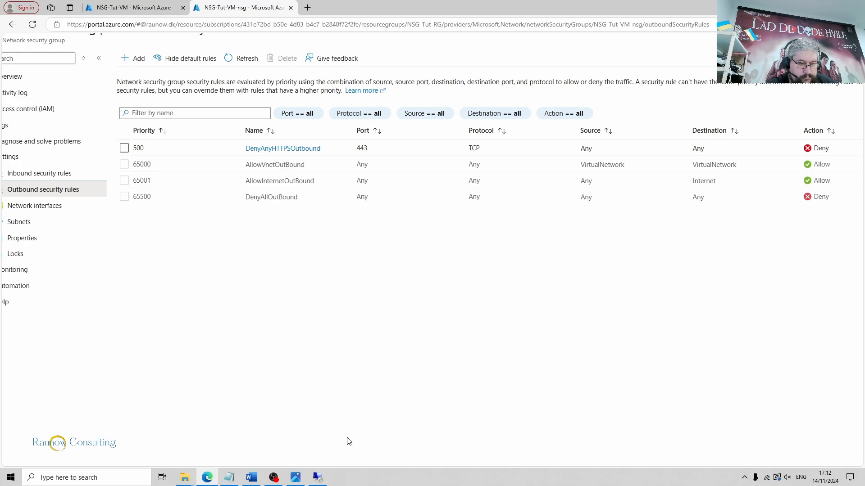
Step: Switch back to the NSG-Tut-VM remote desktop session and open portal.azure.com in its browser to test HTTPS access
left_click(319, 477)
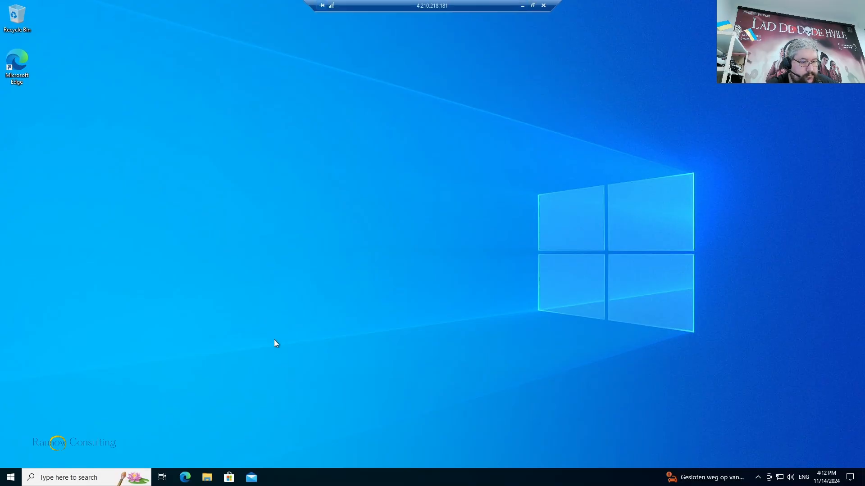
left_click(185, 476)
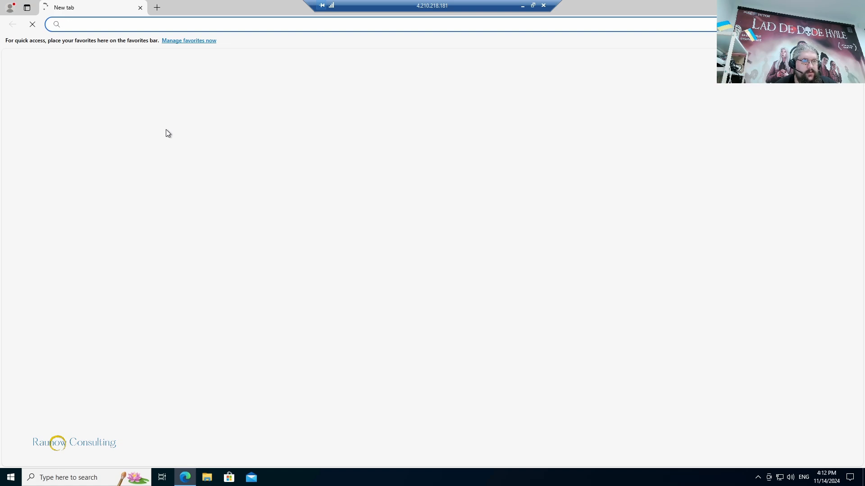
type("portal.azure.com")
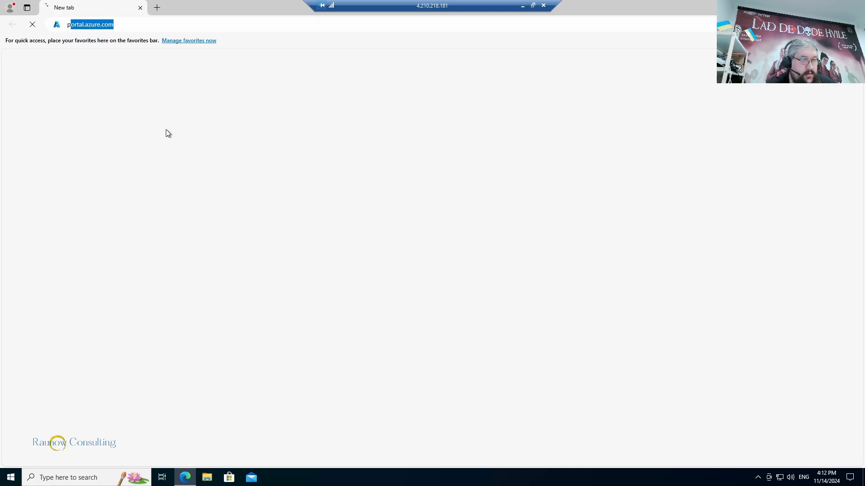
key("Return")
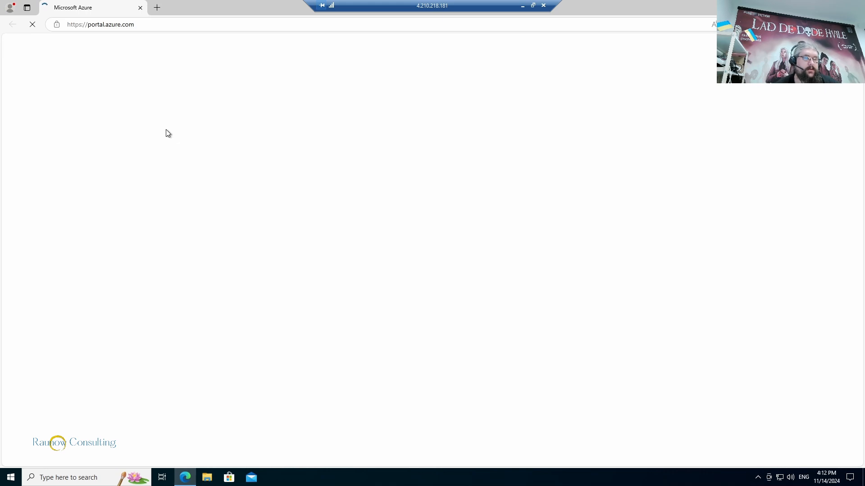
Step: Test HTTP access by opening neverssl.com in the VM's browser, and close the browser and minimize the remote session
left_click(146, 20)
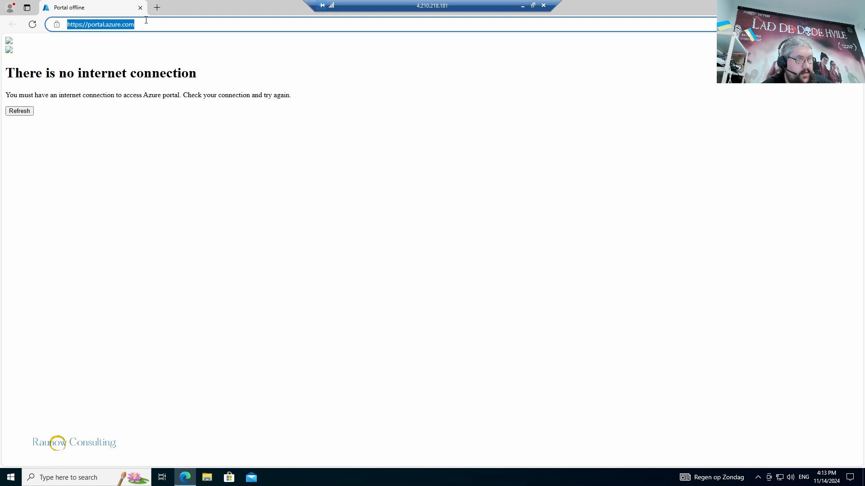
type("neve")
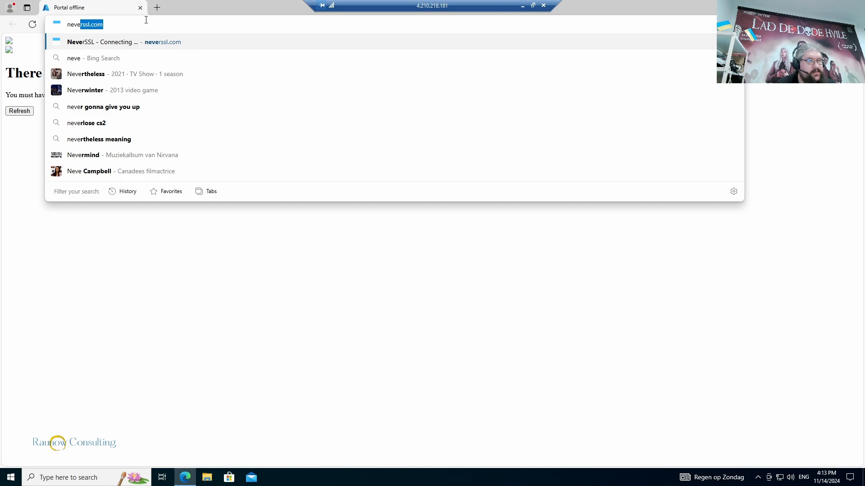
key("Return")
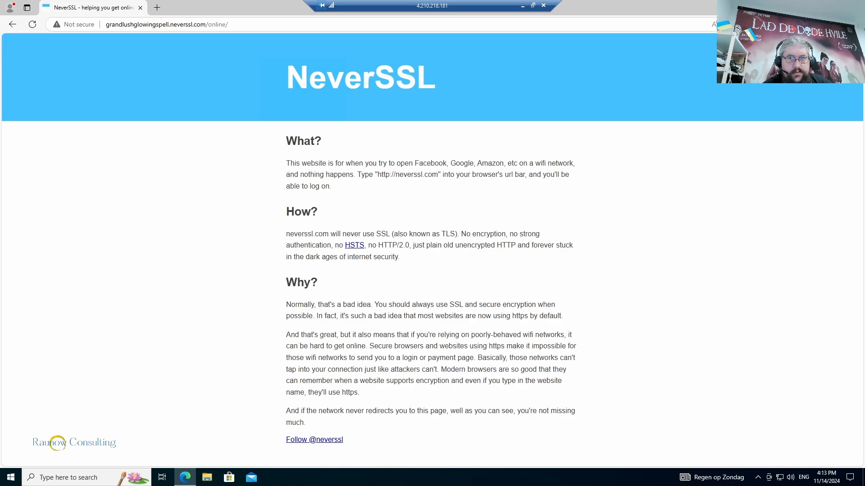
left_click(855, 7)
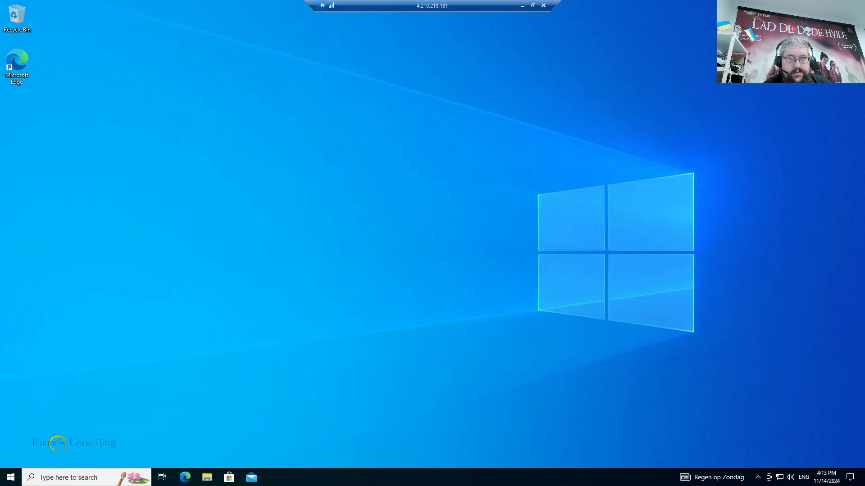
left_click(522, 6)
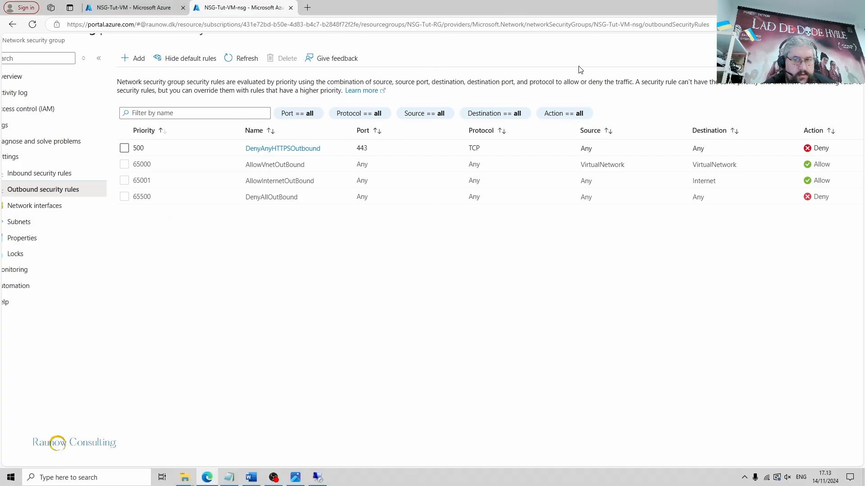
Step: Add an outbound security rule to NSG-Tut-VM-nsg that denies the HTTP service with priority 300
scroll(544, 275, "up", 1)
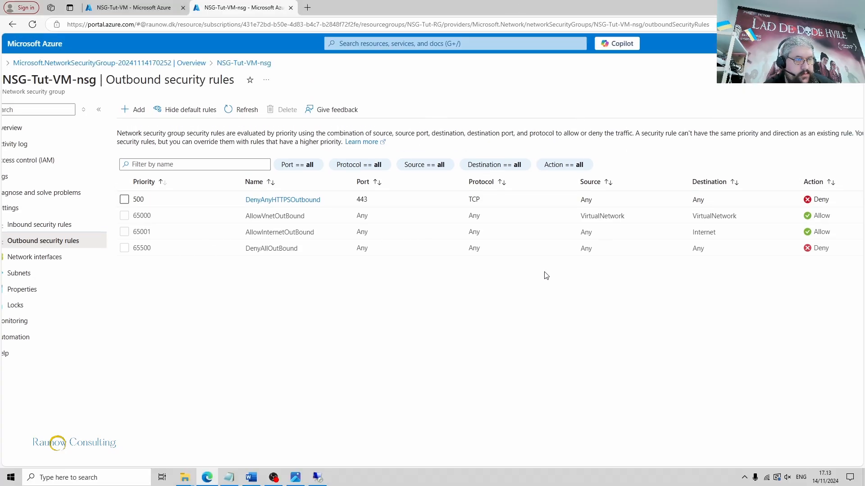
left_click(133, 109)
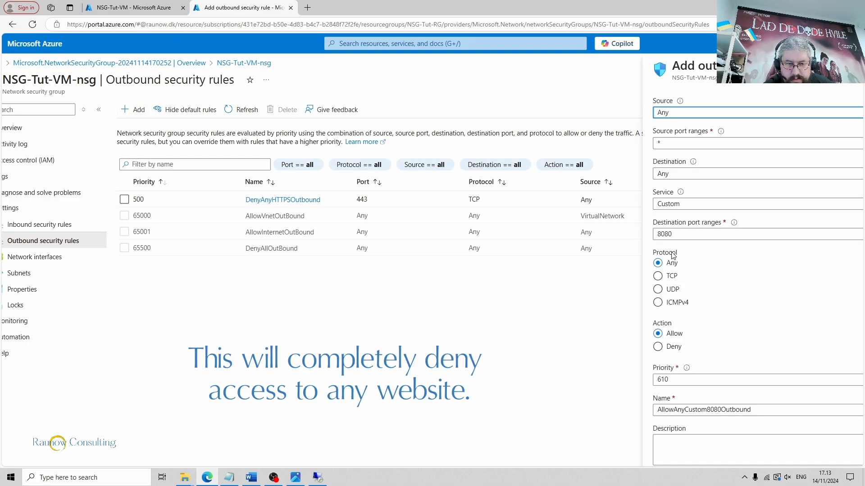
double_click(680, 379)
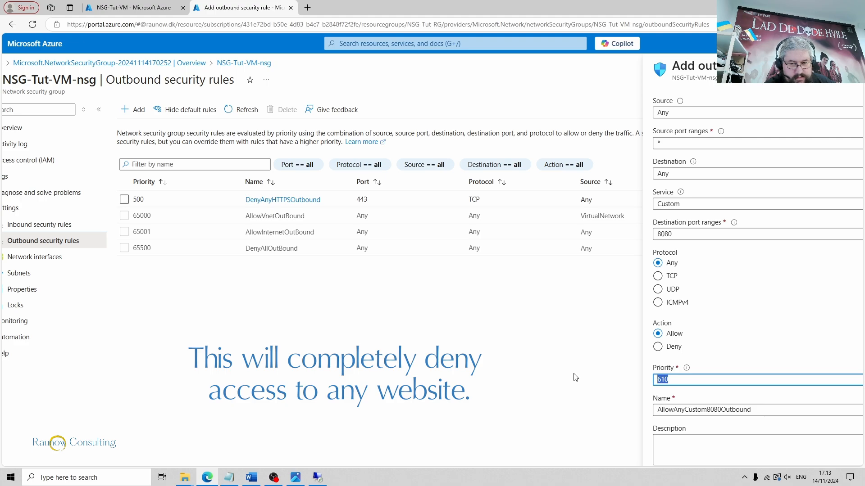
type("300")
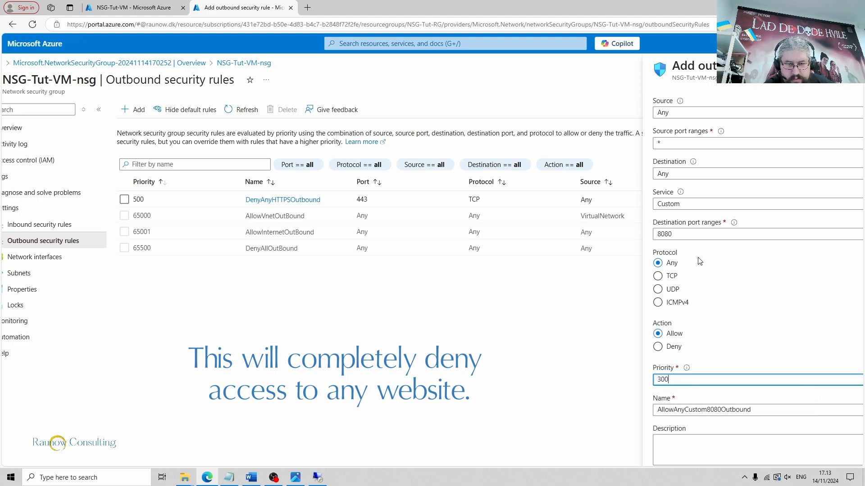
left_click(693, 205)
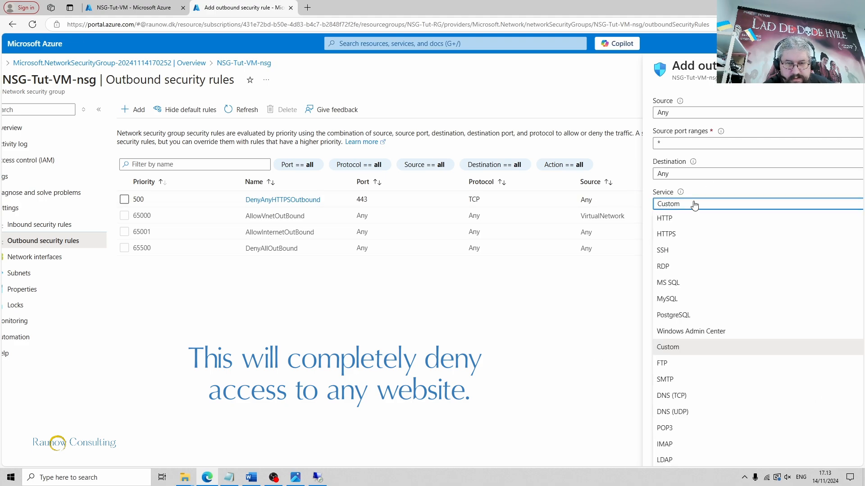
left_click(681, 218)
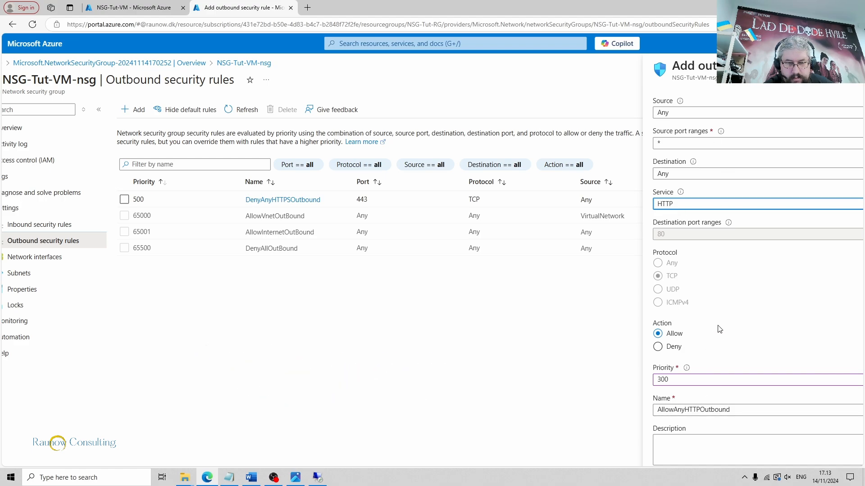
scroll(707, 320, "down", 1)
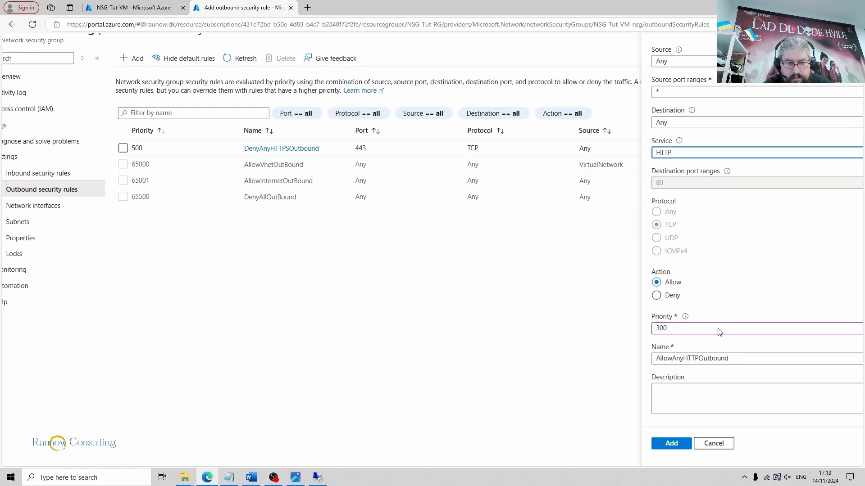
left_click(683, 297)
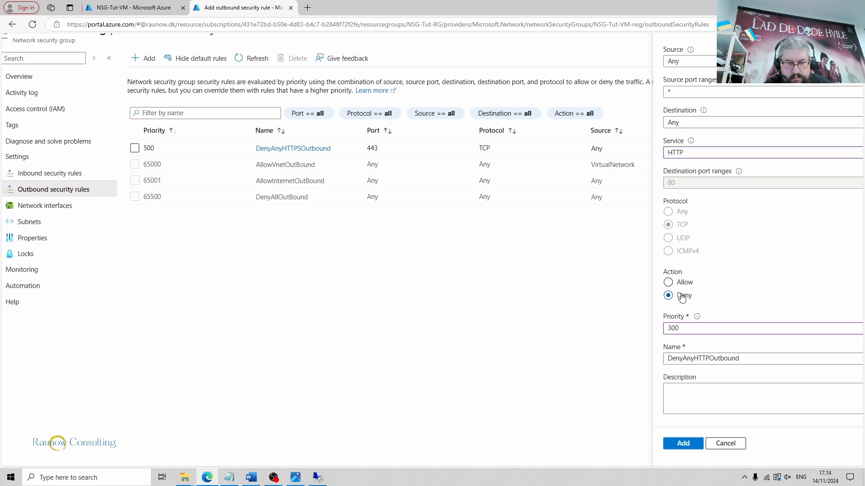
left_click(690, 446)
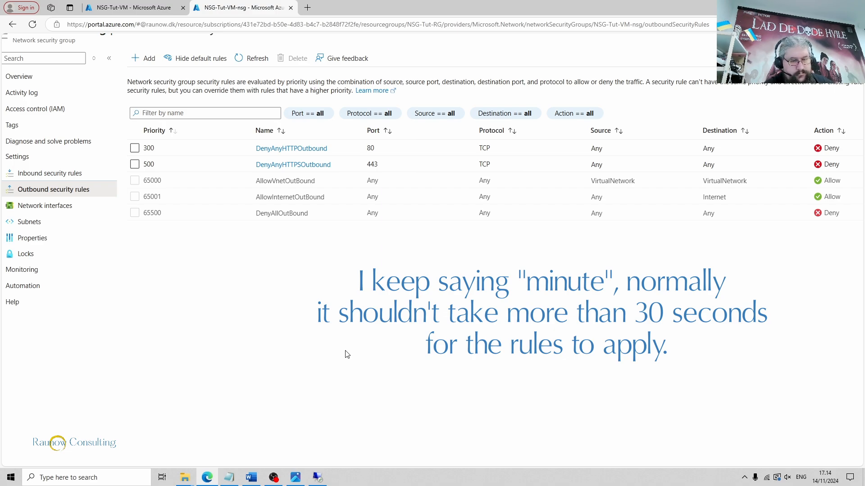
Step: Return to the NSG-Tut-VM remote desktop session and retest HTTP access by loading neverssl.com in its browser
mouse_move(320, 481)
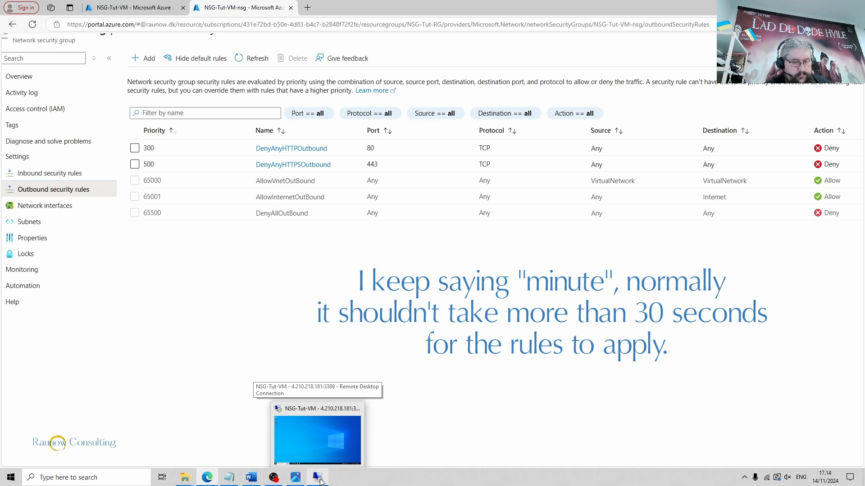
left_click(320, 481)
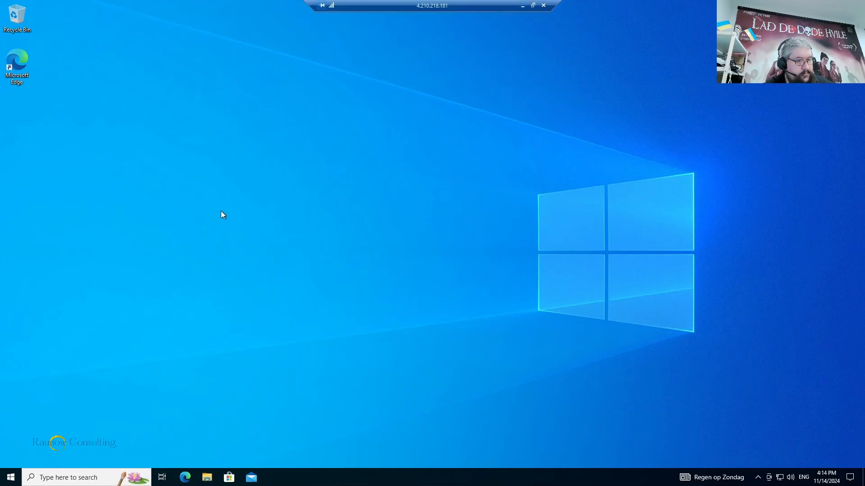
left_click(185, 478)
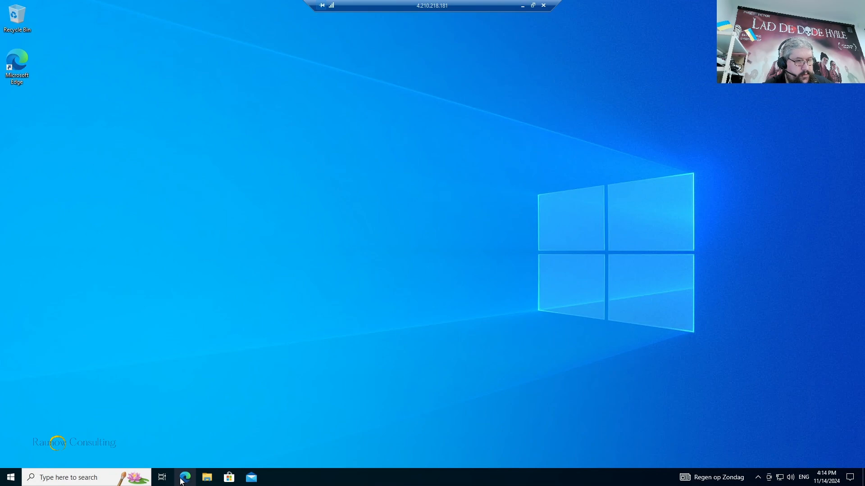
type("neverssl.com")
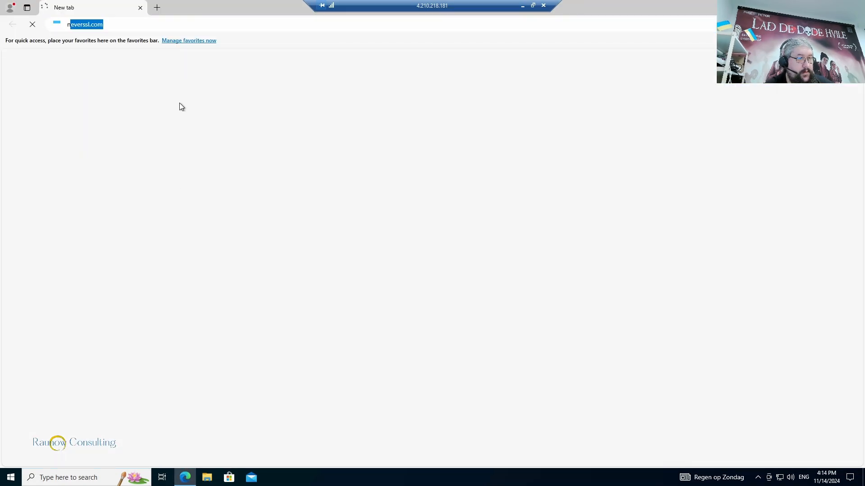
key("Return")
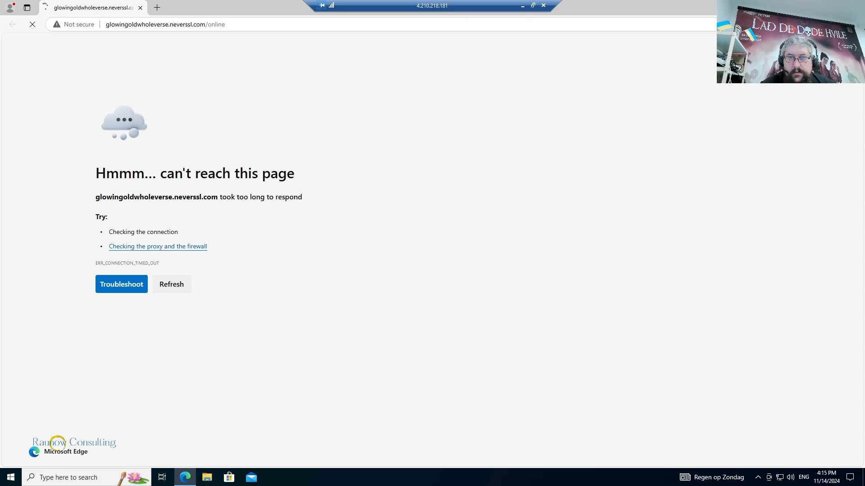
Step: Close the VM's browser and disconnect the remote desktop session
left_click(855, 7)
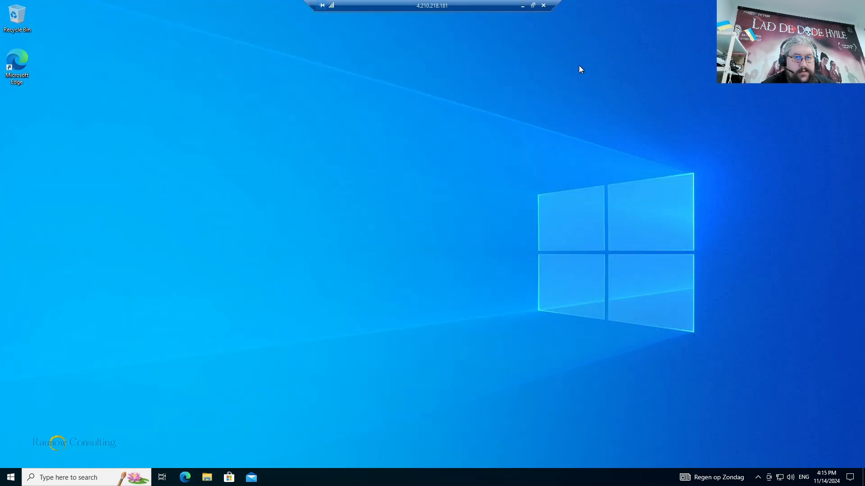
left_click(544, 6)
left_click(472, 260)
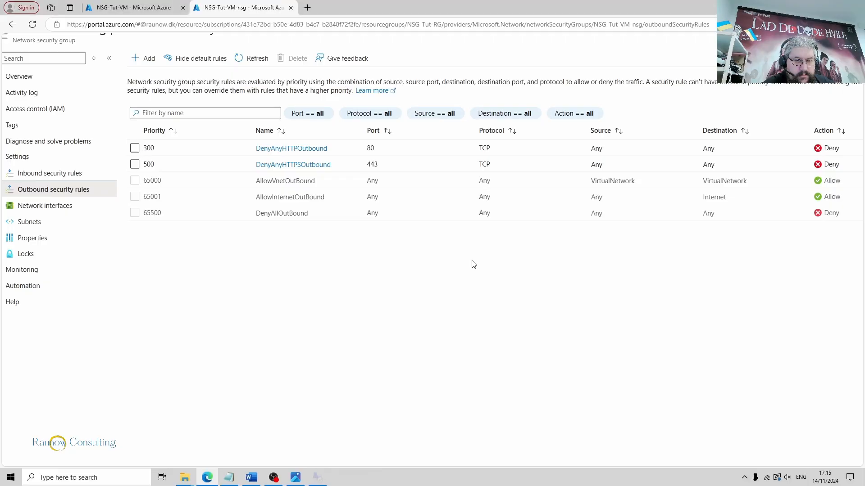